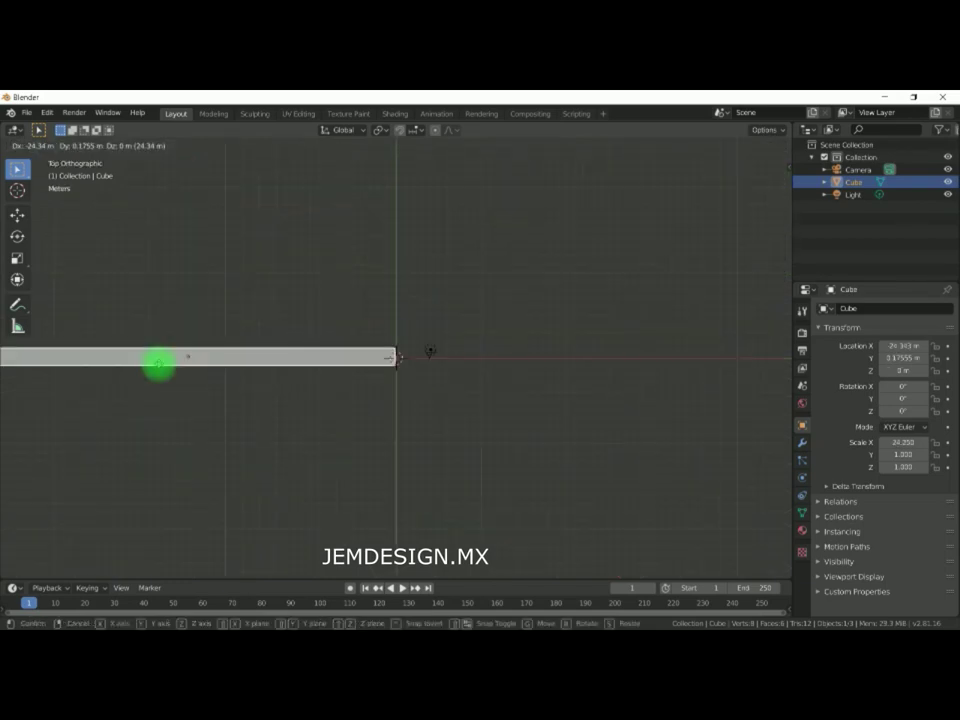
Step: Widen and heighten the corridor cube, then duplicate it as a slightly smaller Cube.001
click(158, 364)
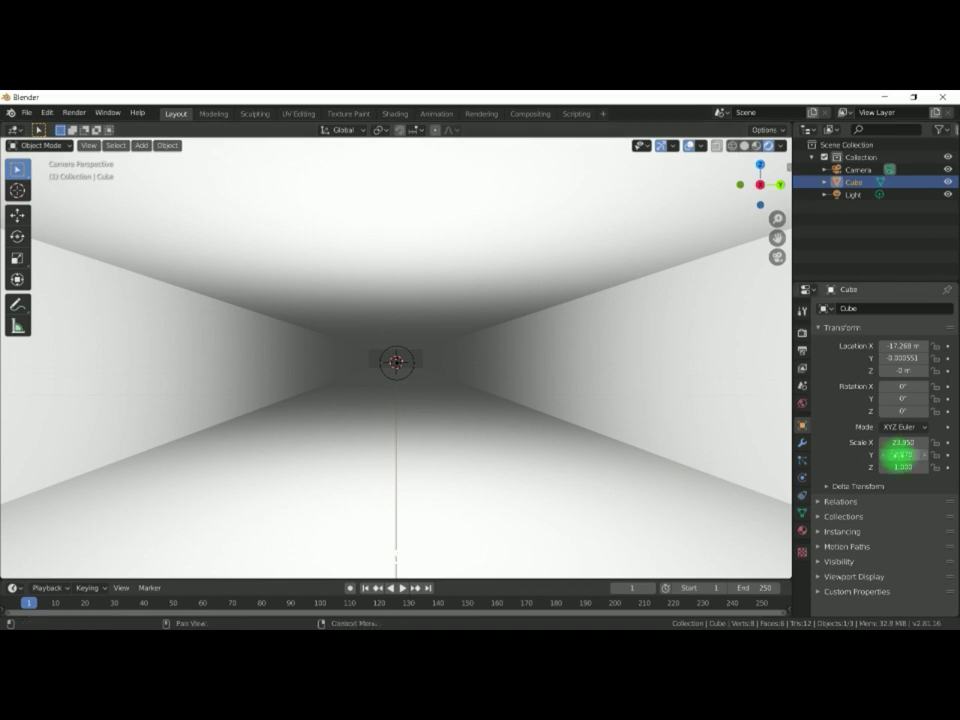
drag(902, 455, 572, 453)
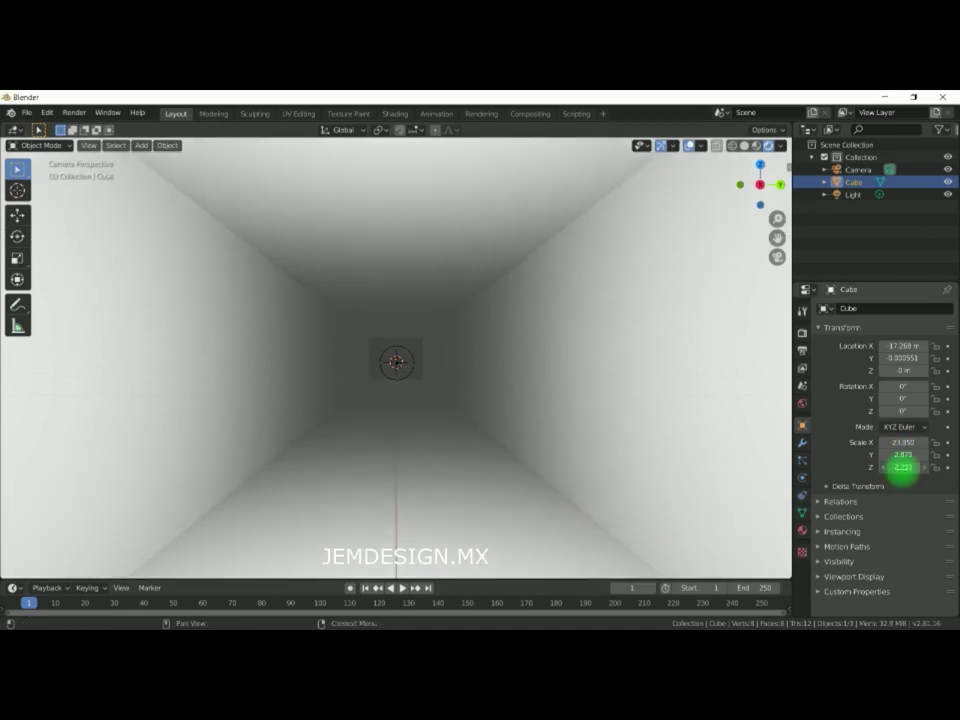
key(shift+d)
key(Escape)
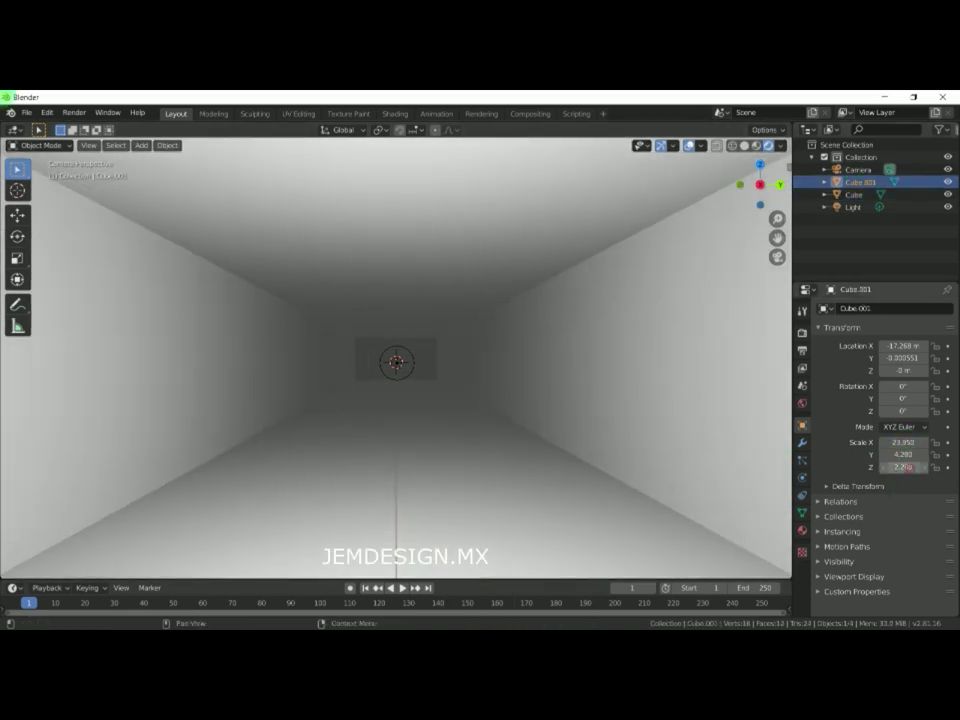
drag(909, 456, 92, 317)
click(801, 548)
Step: Give Cube.001 a thickened Wireframe modifier and hide the original Cube in the viewport
click(801, 495)
click(846, 302)
click(801, 548)
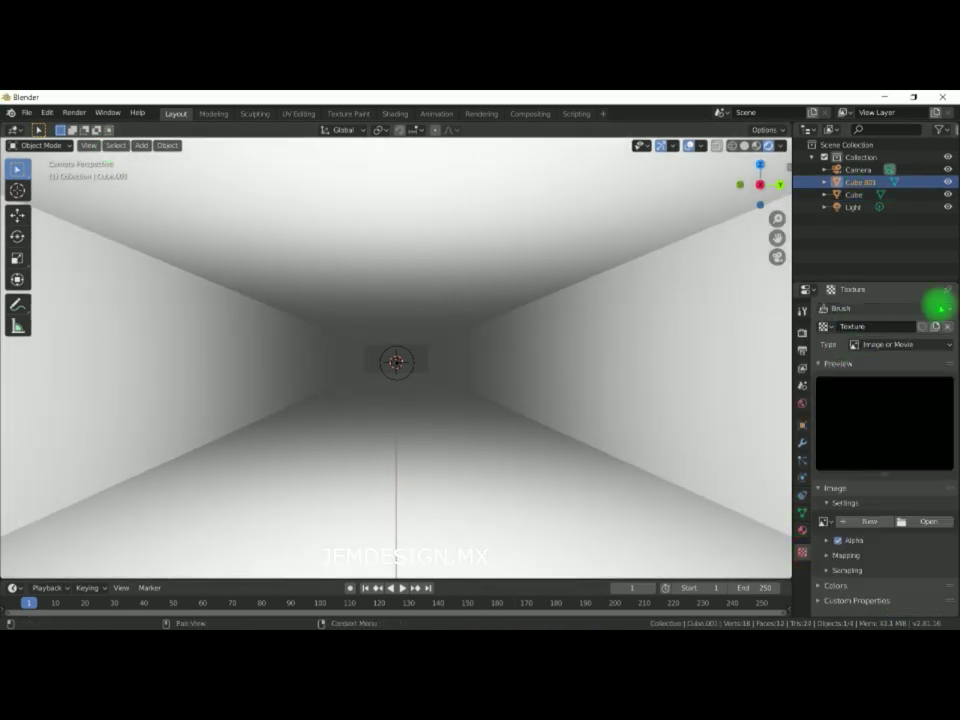
click(801, 442)
click(838, 309)
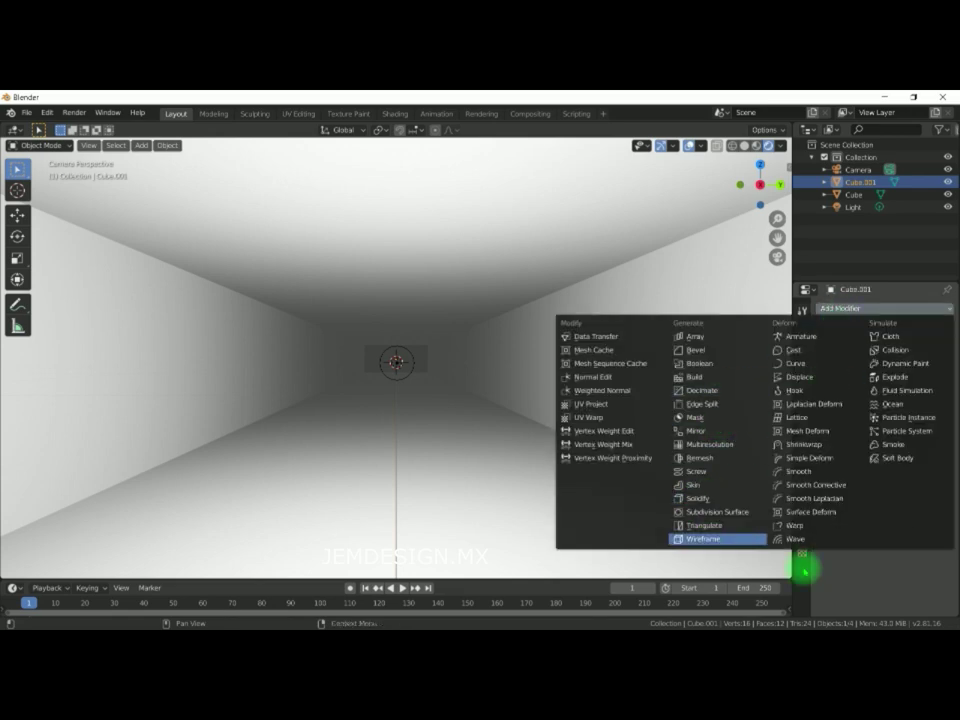
click(703, 539)
drag(848, 362, 940, 362)
click(947, 194)
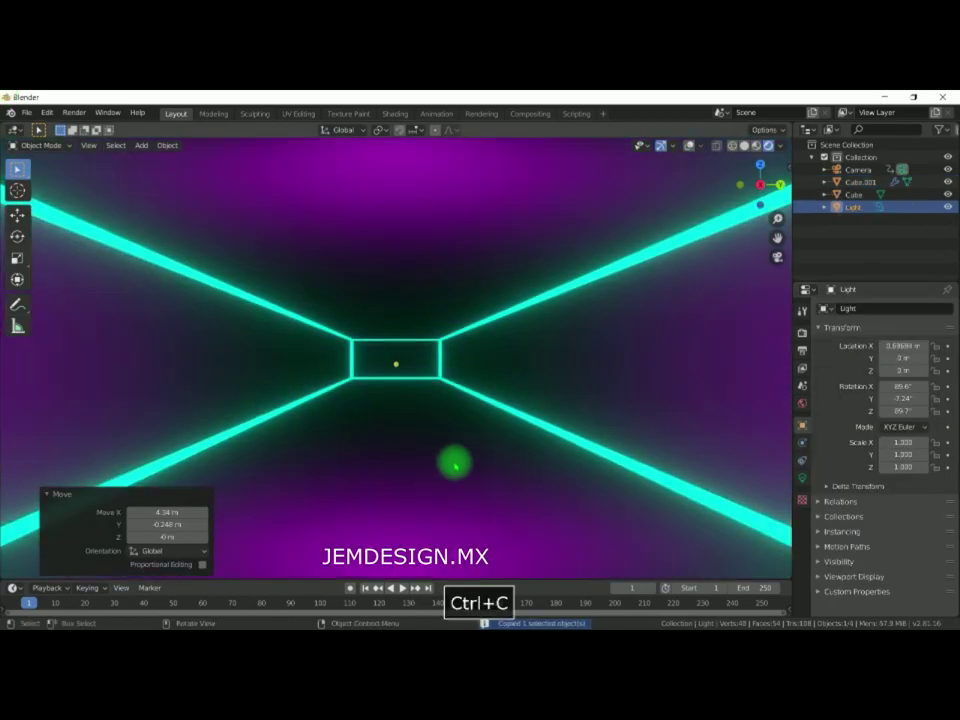
Step: Paste a copied light into the scene and give it a new colour
key(ctrl+v)
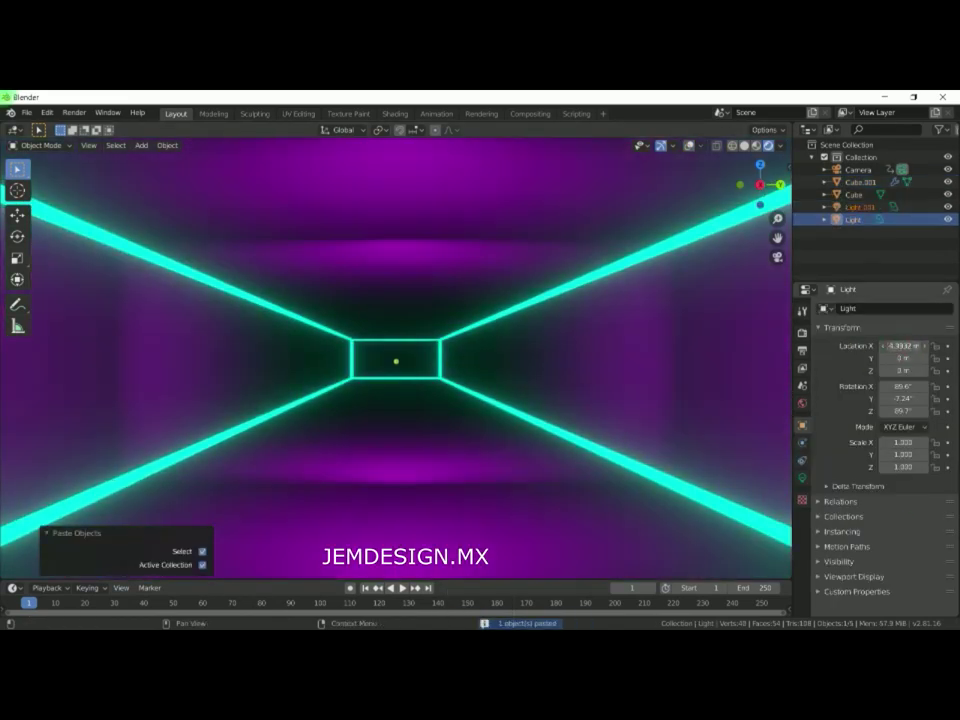
click(802, 478)
click(910, 376)
click(833, 262)
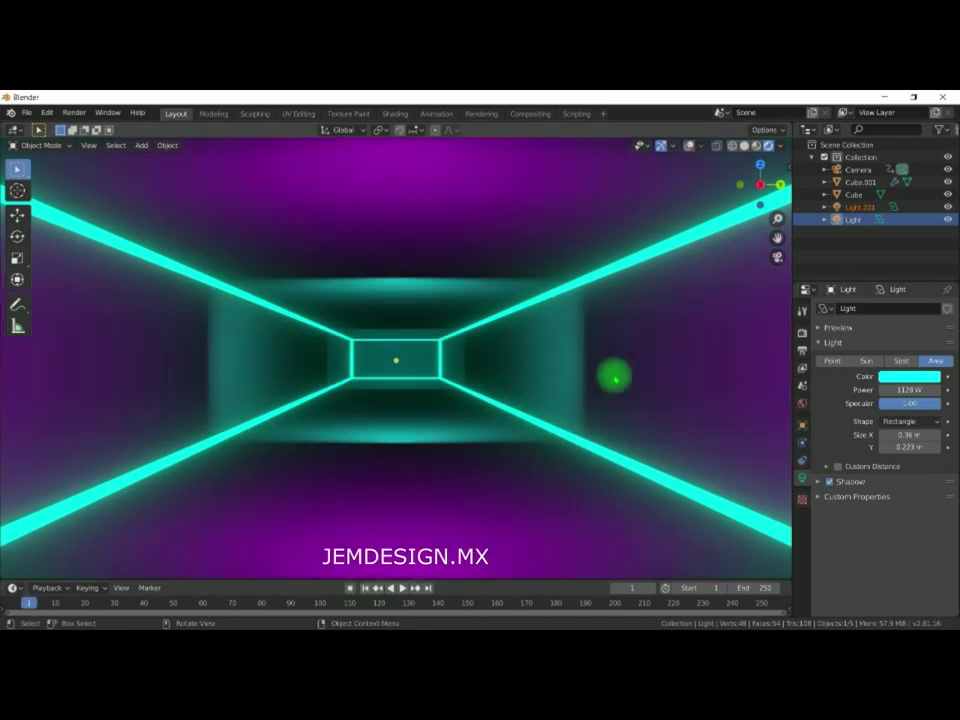
Step: Adjust the outer Cube's material and the Cube.001 strips' emission colour
click(614, 377)
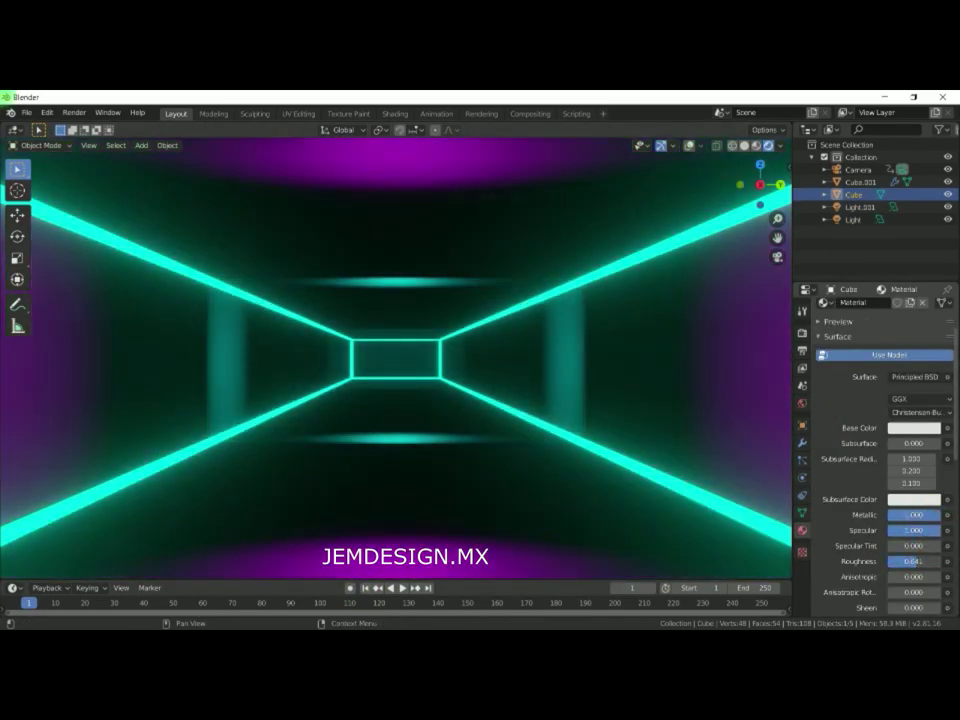
click(853, 182)
click(913, 399)
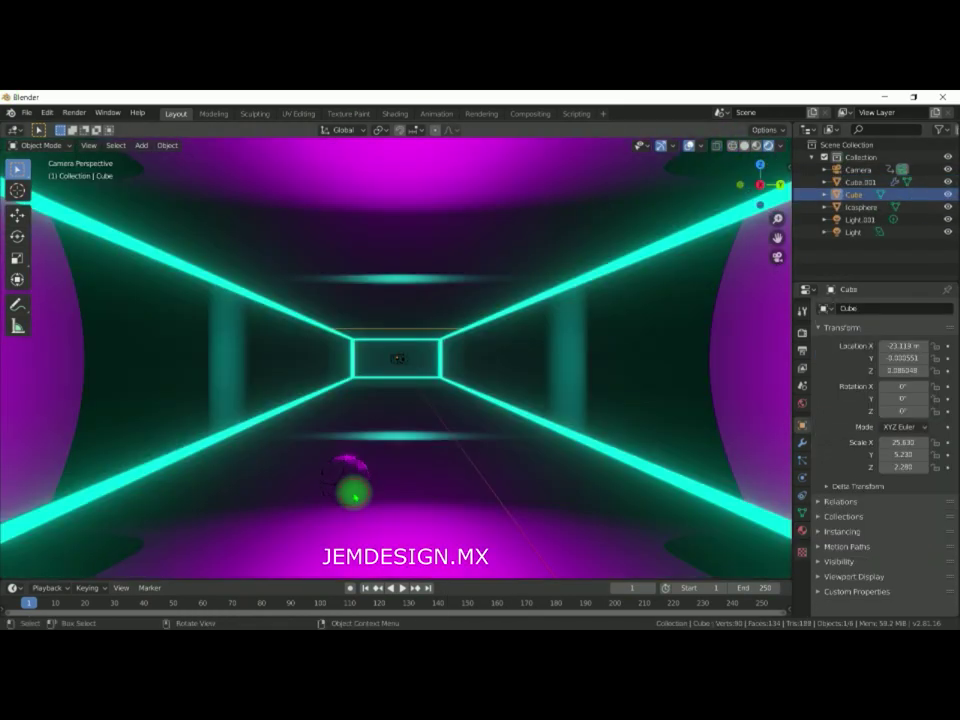
Step: Give the icosphere a new material and a Wireframe modifier
click(802, 514)
click(849, 368)
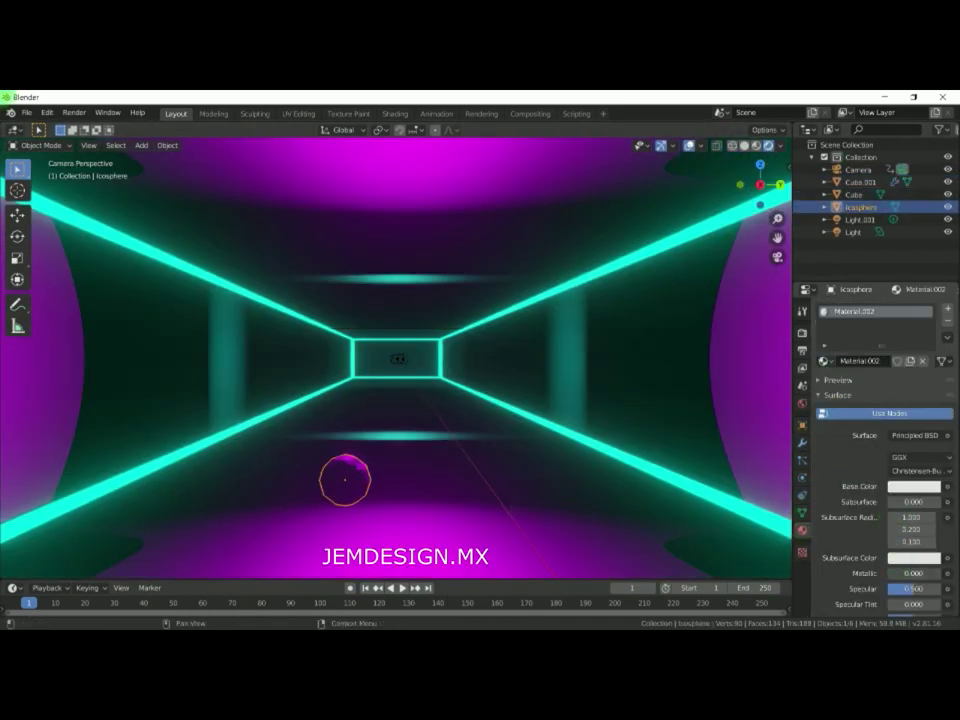
click(802, 441)
click(369, 553)
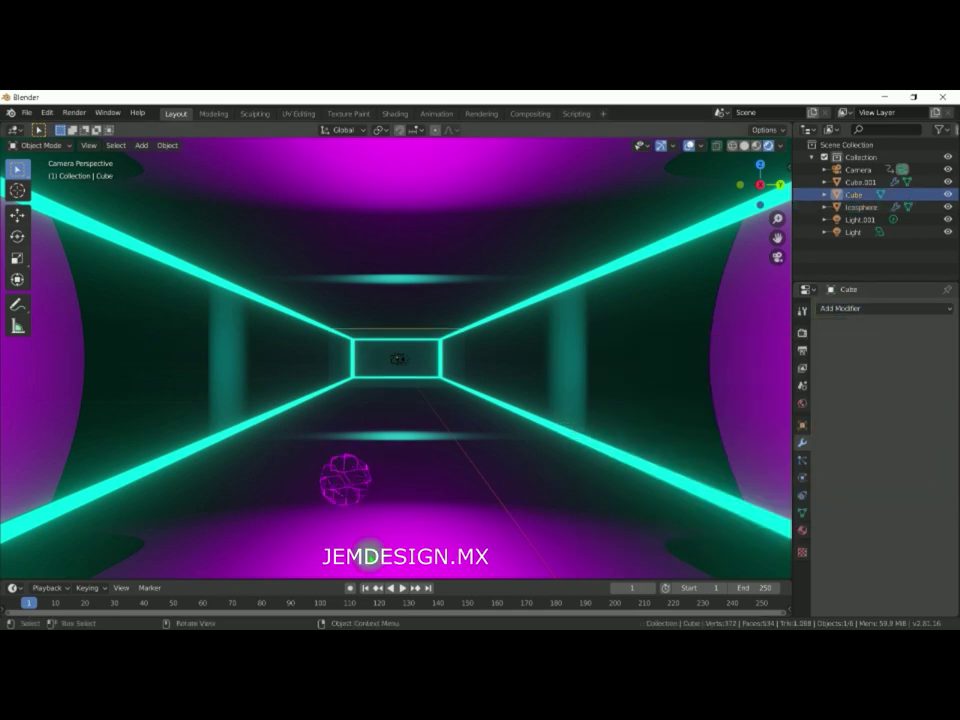
click(345, 480)
Step: Enlarge the icosphere and move it up and further down the tunnel
key(ctrl+1)
click(802, 425)
key(g)
click(343, 396)
click(336, 422)
click(380, 430)
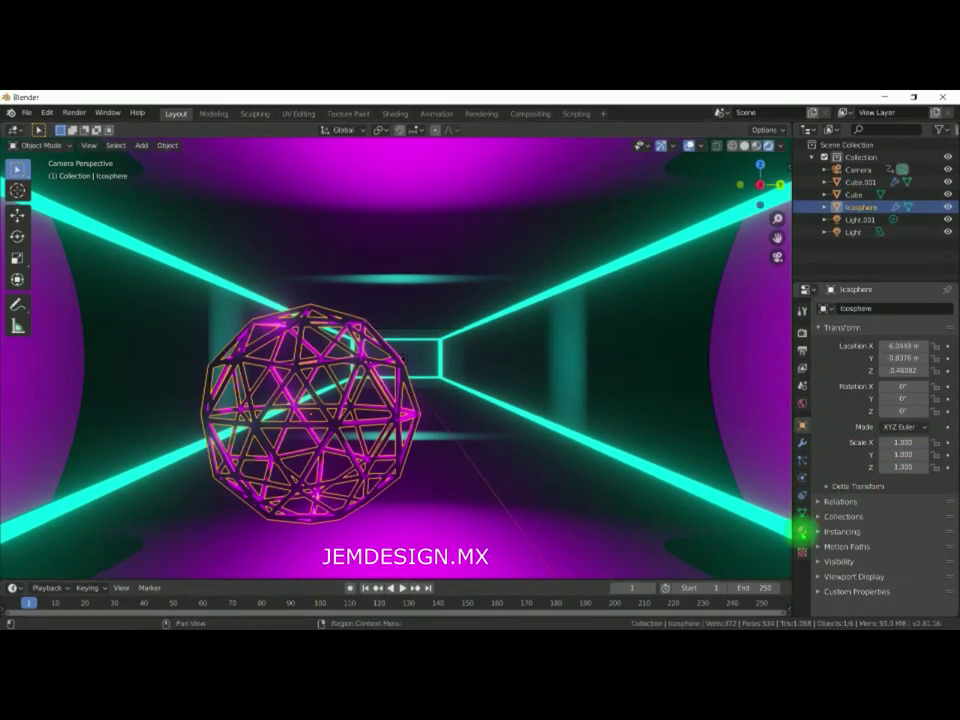
key(g)
click(315, 486)
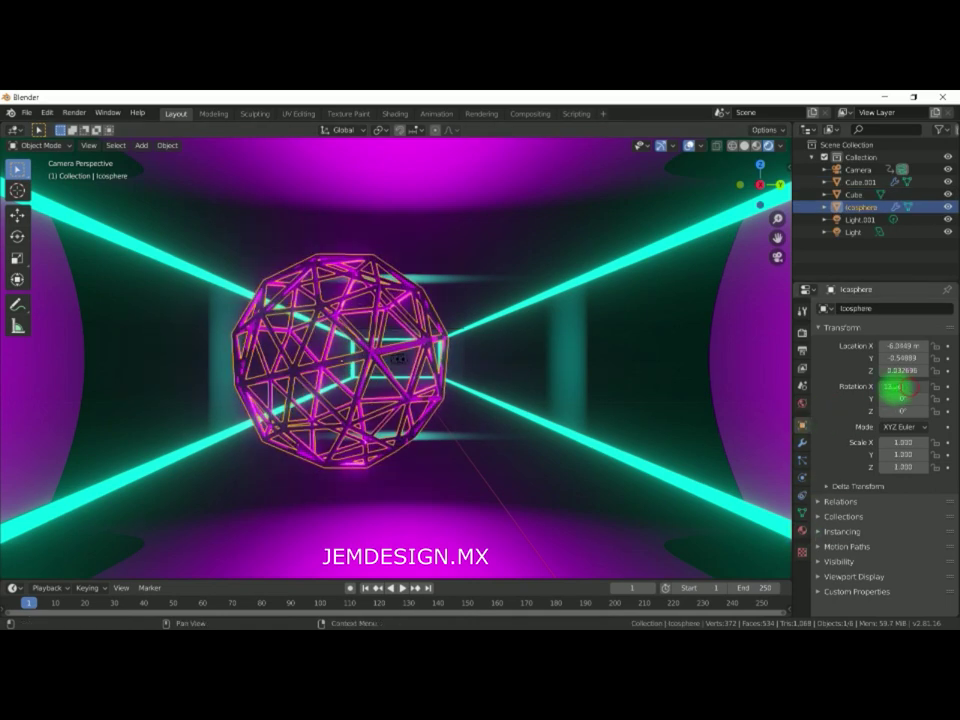
Step: Keyframe the icosphere flying and spinning 360° over frames 1–250, preview it, then move the light
click(765, 606)
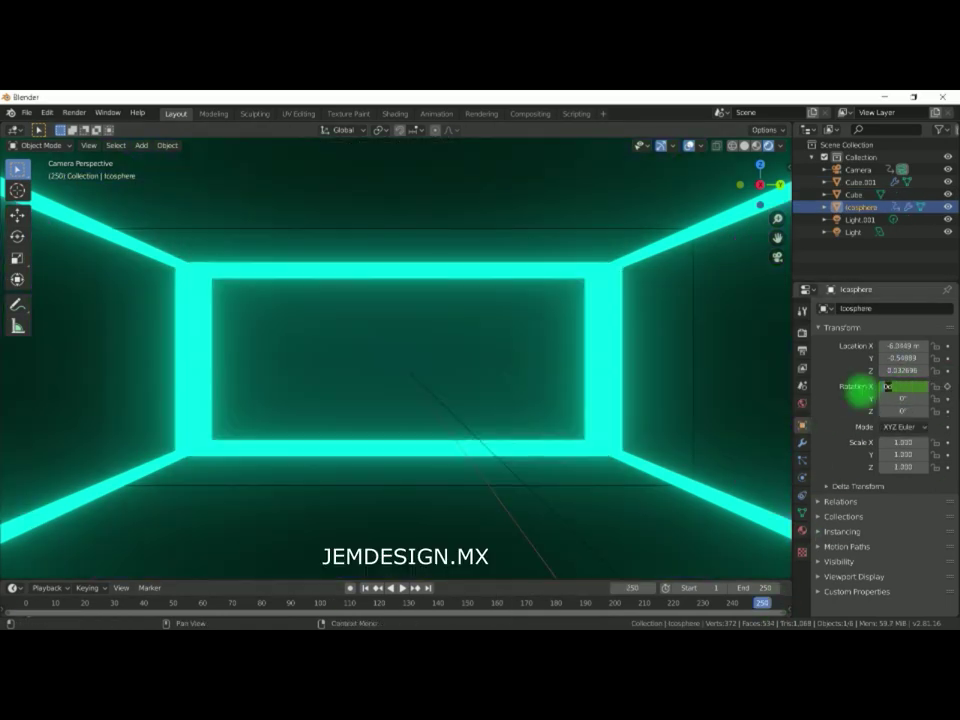
click(366, 588)
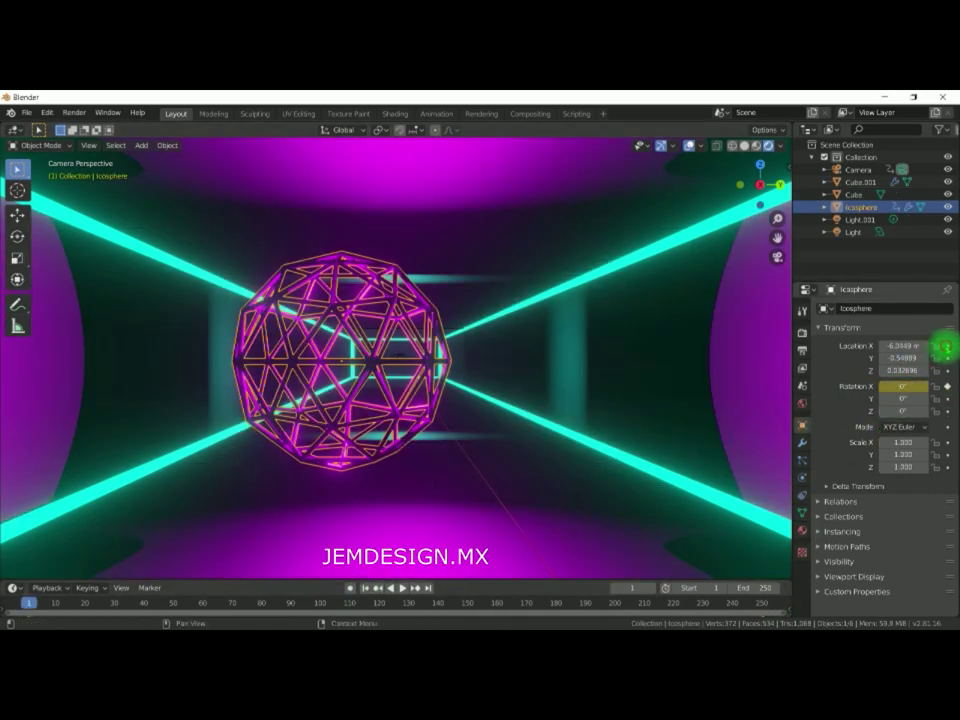
key(shift+Right)
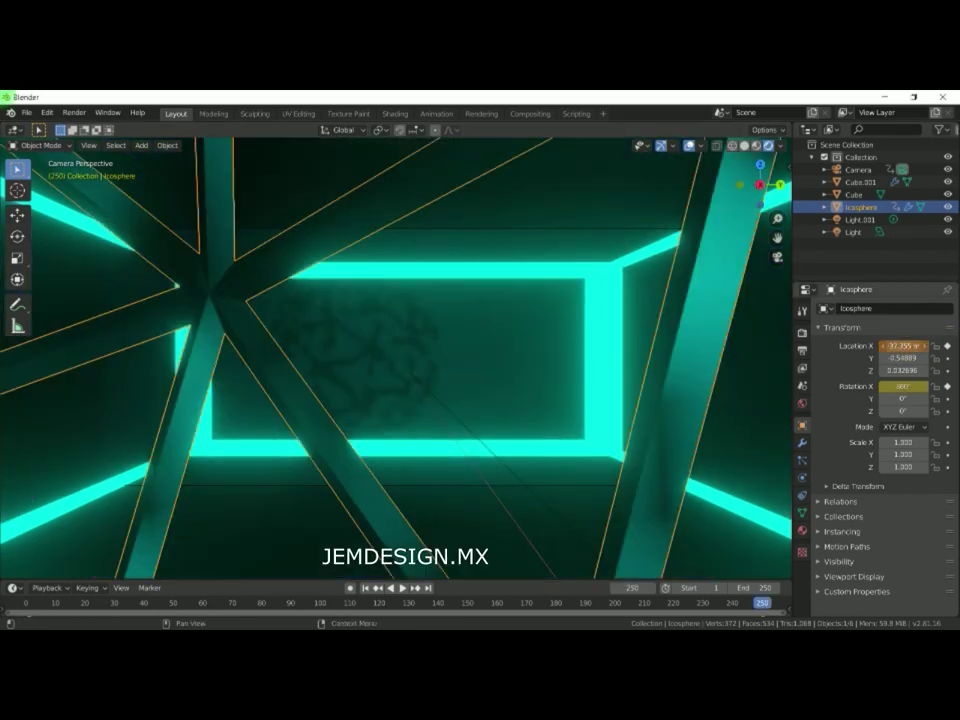
click(366, 588)
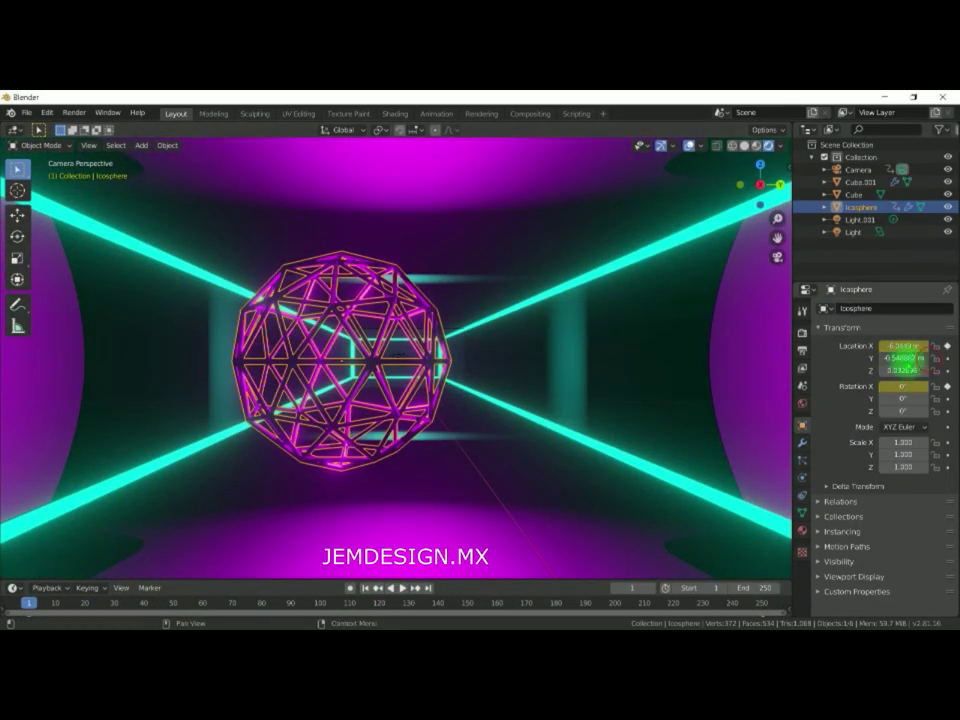
key(space)
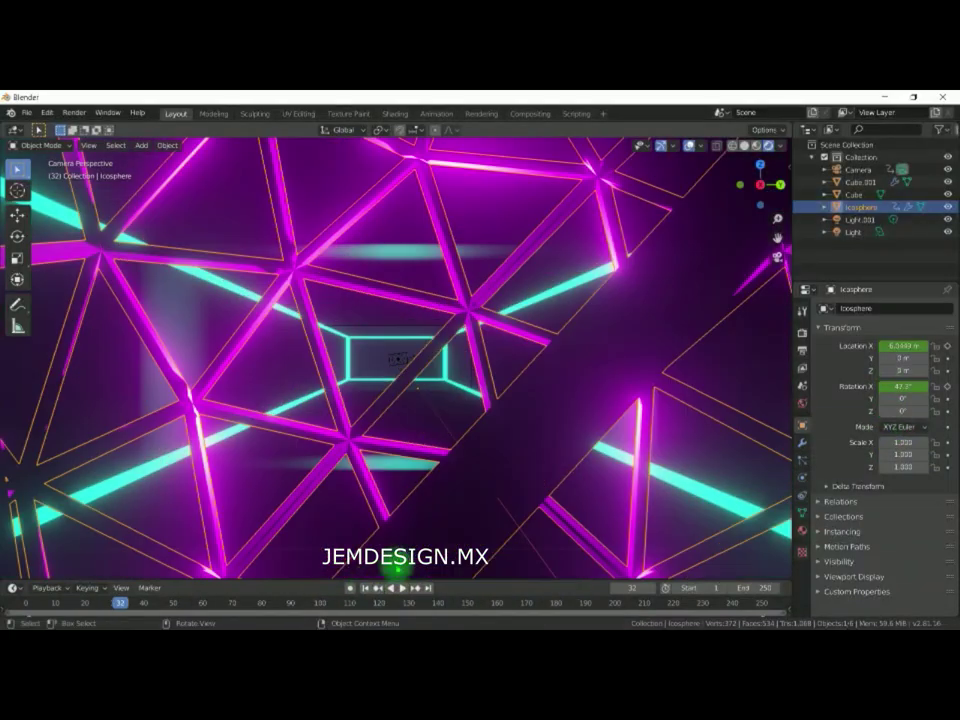
key(shift+Right)
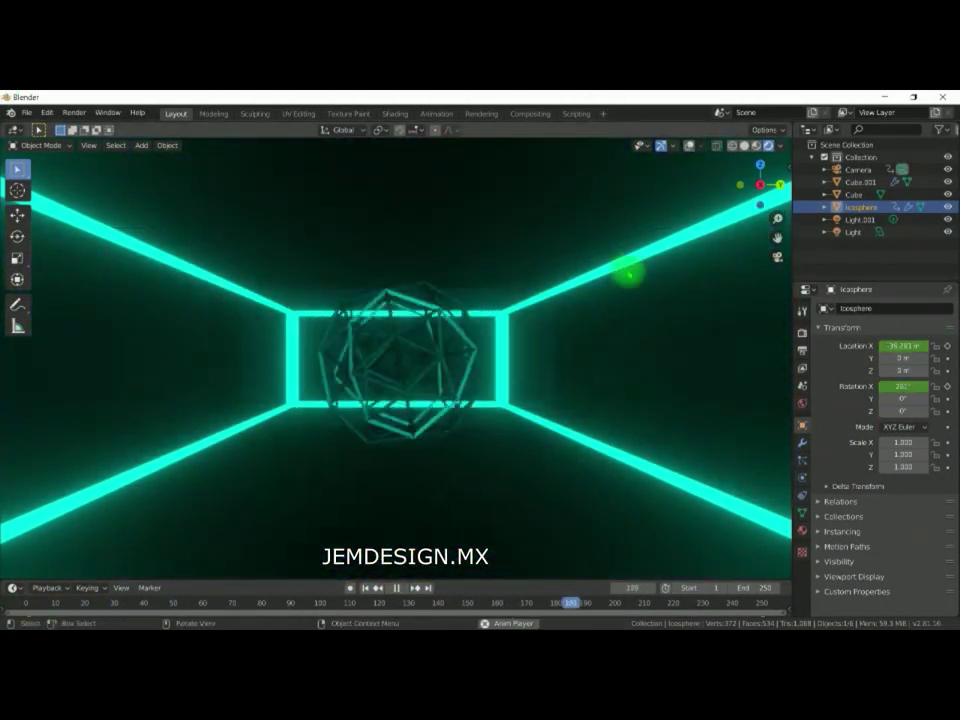
click(372, 588)
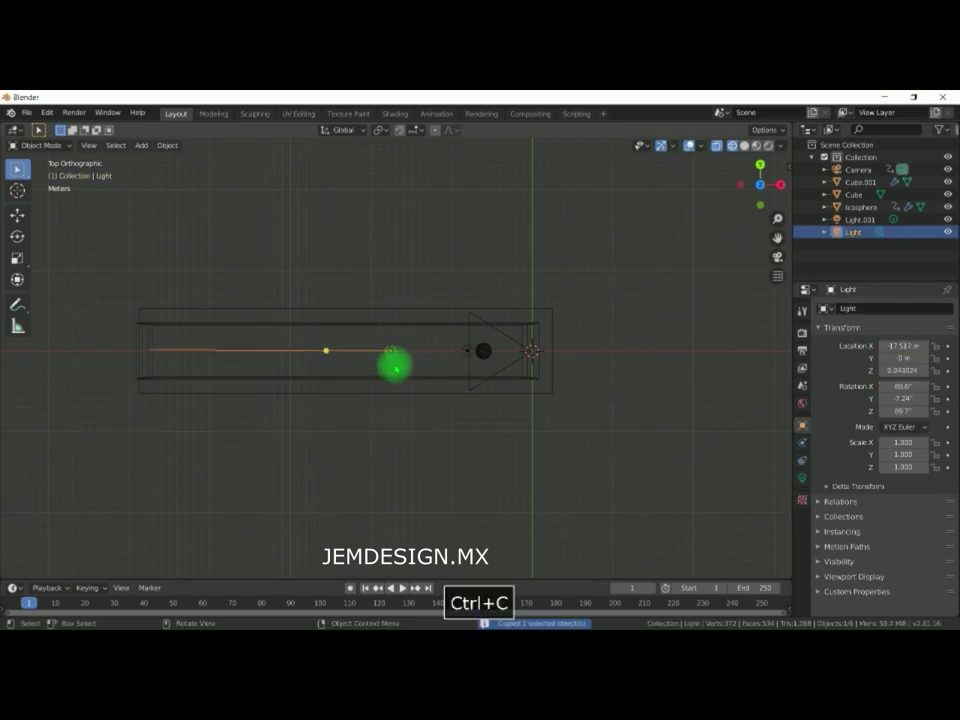
key(g)
key(Return)
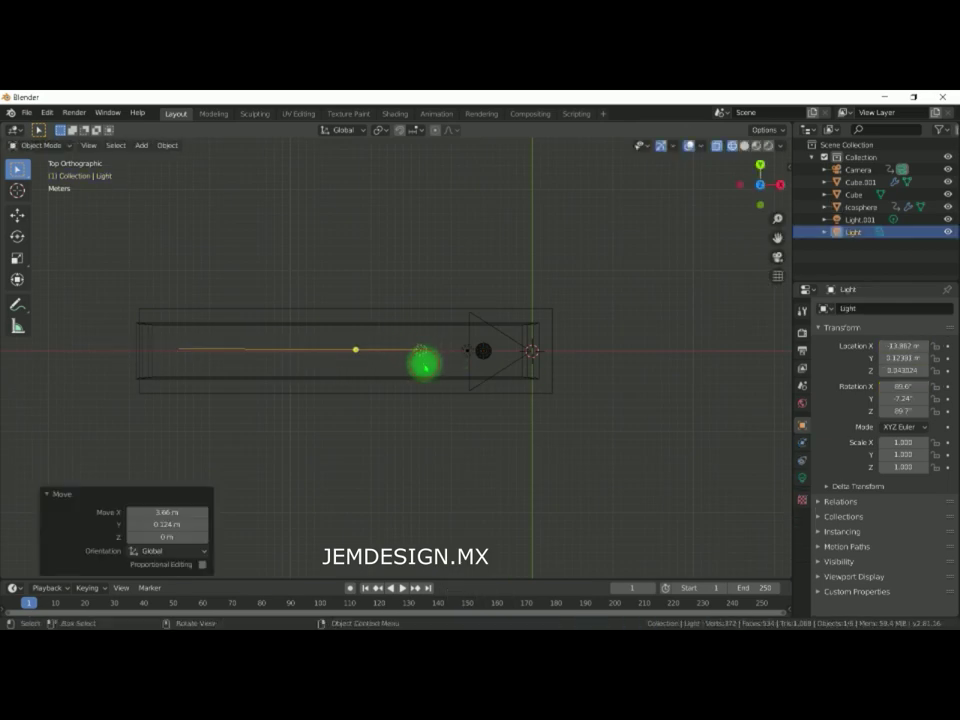
Step: Paste a light copy, place it along the tunnel, and play back to check the lighting
key(ctrl+v)
key(g)
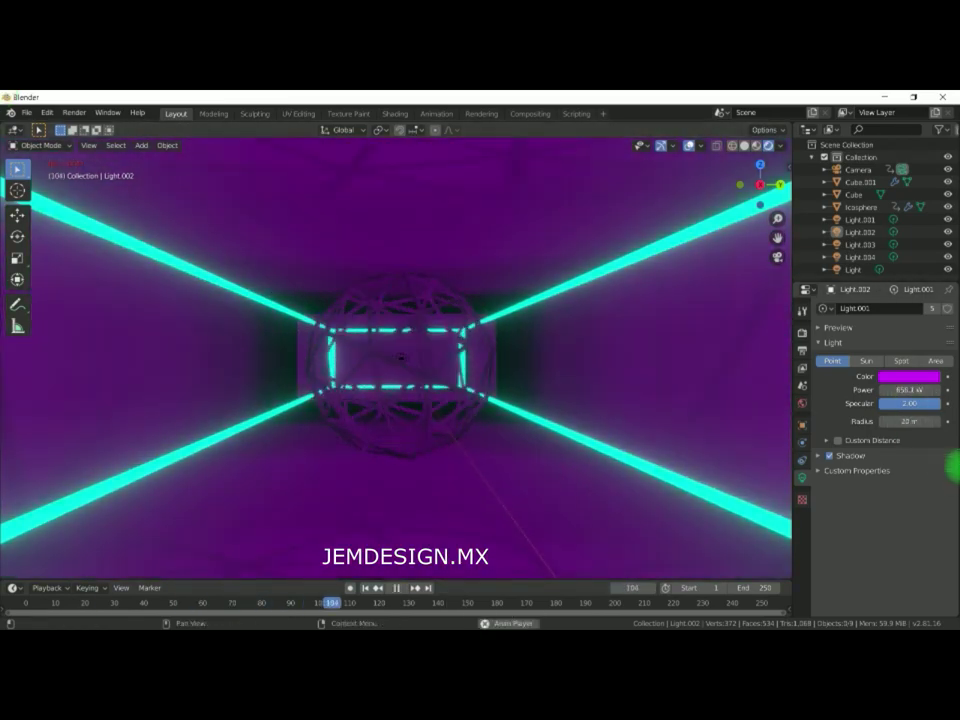
key(space)
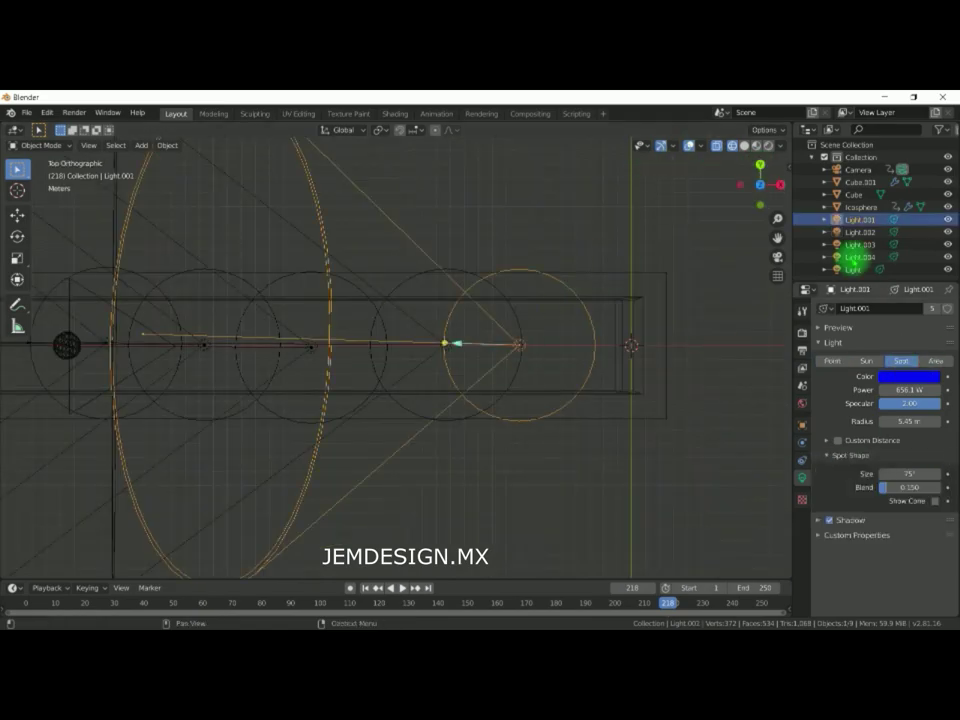
key(space)
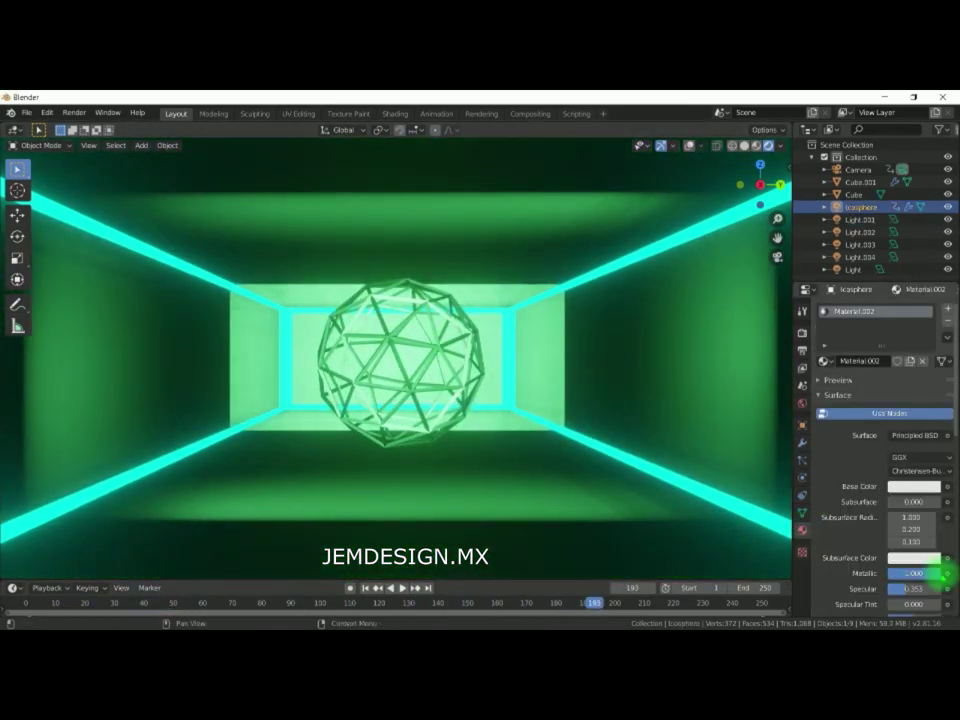
Step: Keyframe the icosphere's Y rotation between the first and last frames and preview it
click(802, 462)
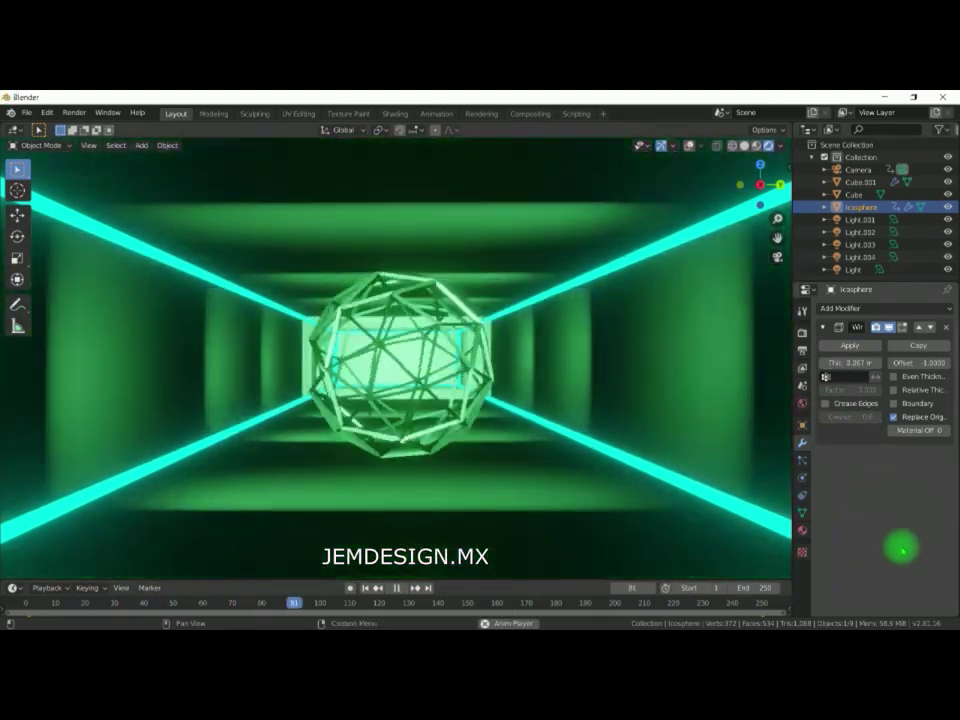
click(365, 588)
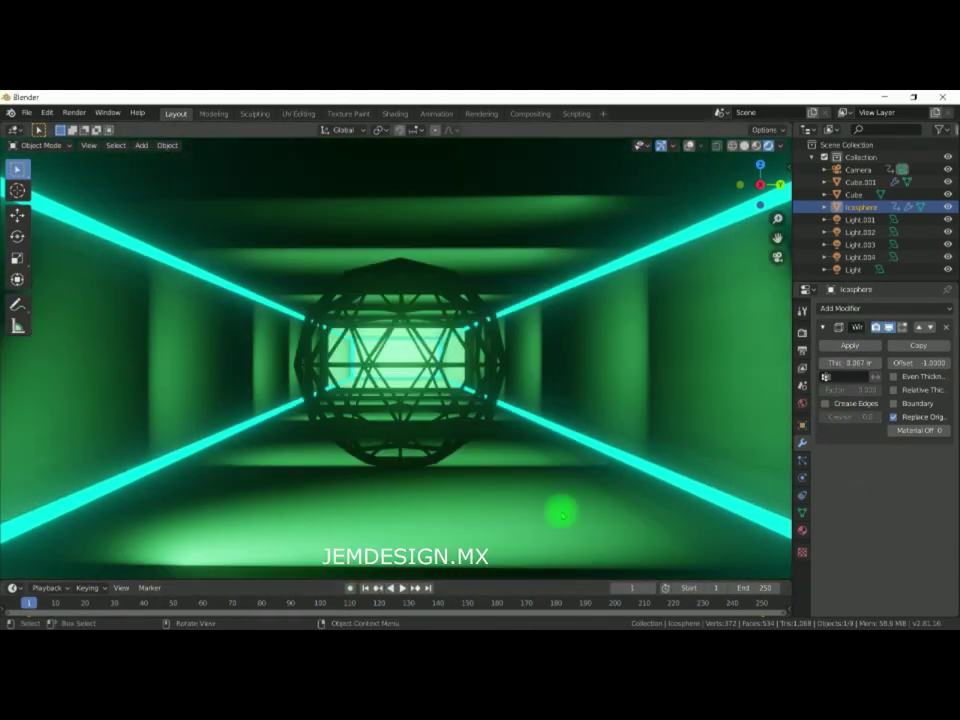
click(802, 425)
click(895, 400)
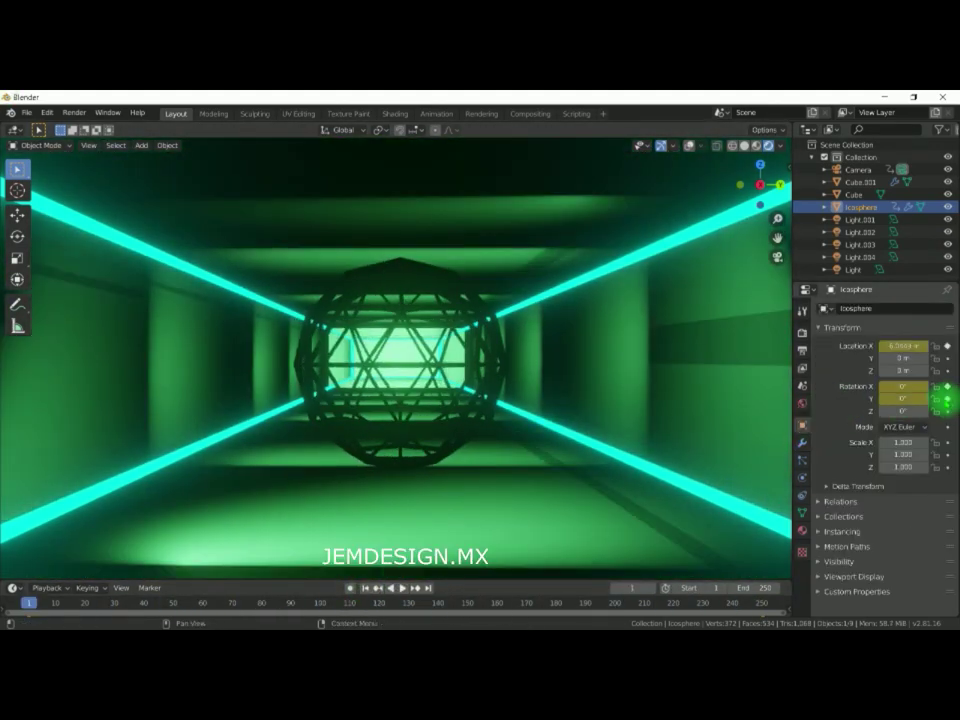
key(shift+Right)
key(space)
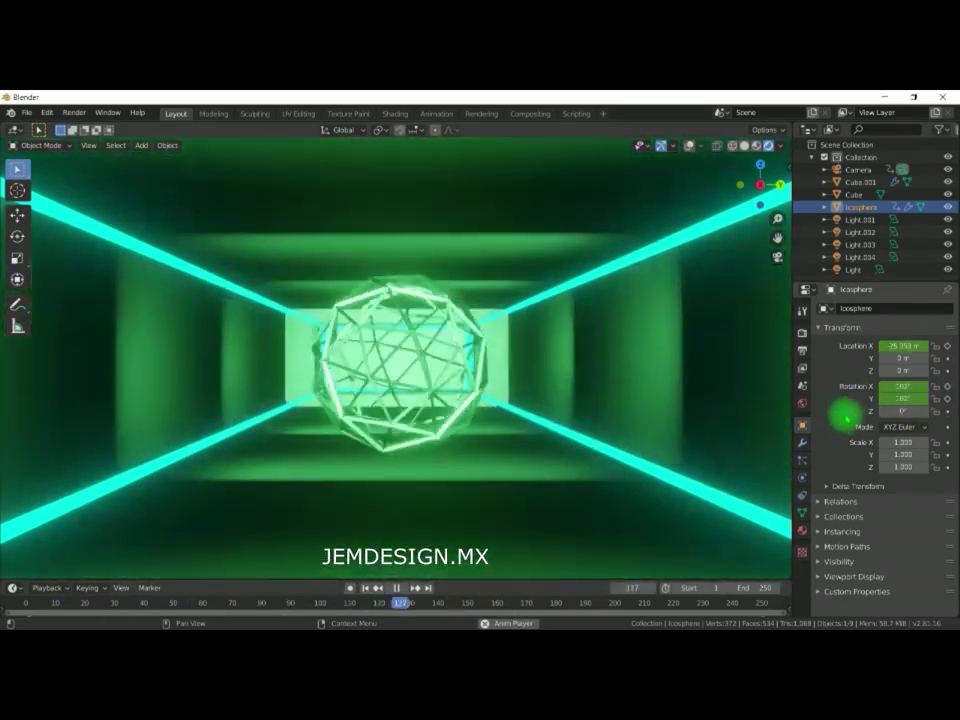
key(space)
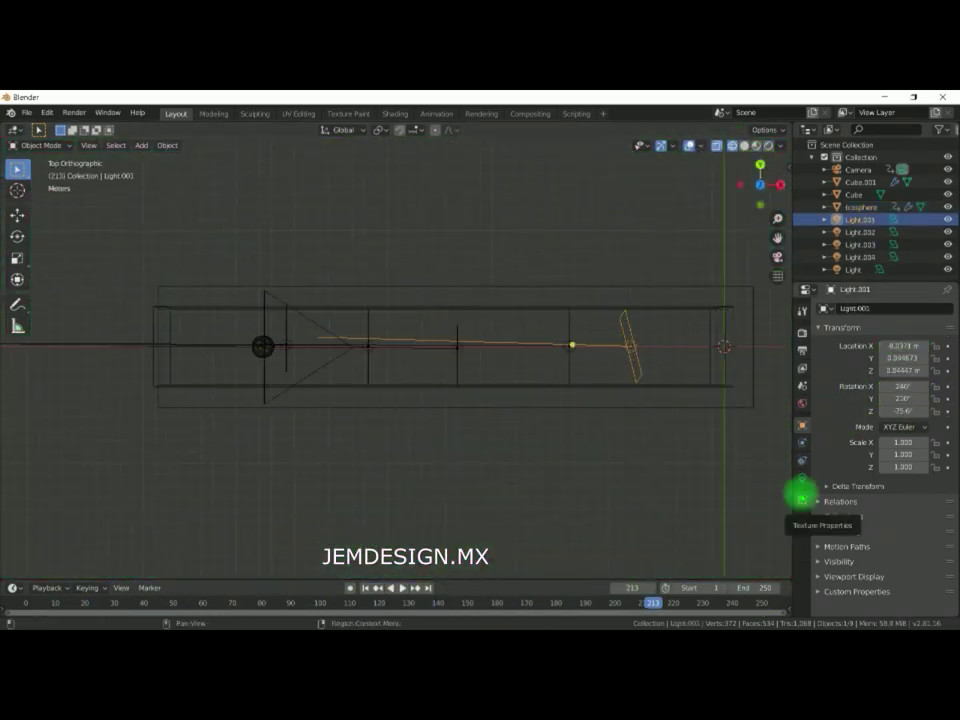
Step: Move the tunnel light along the corridor and make it a Disk-shaped area light
click(802, 497)
drag(626, 344, 630, 350)
click(802, 494)
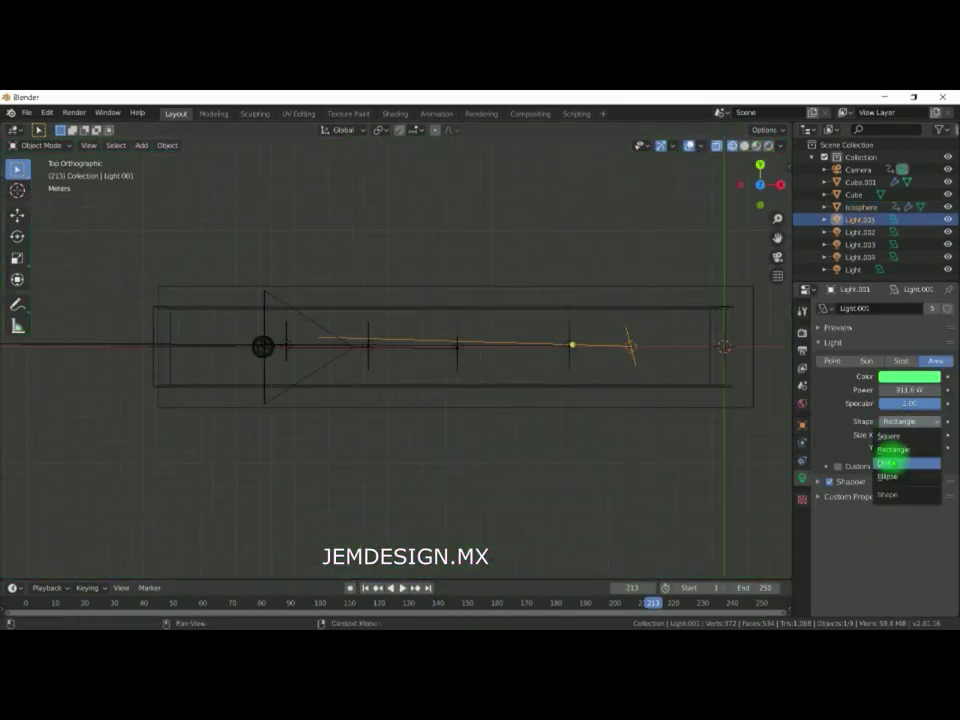
click(888, 462)
key(space)
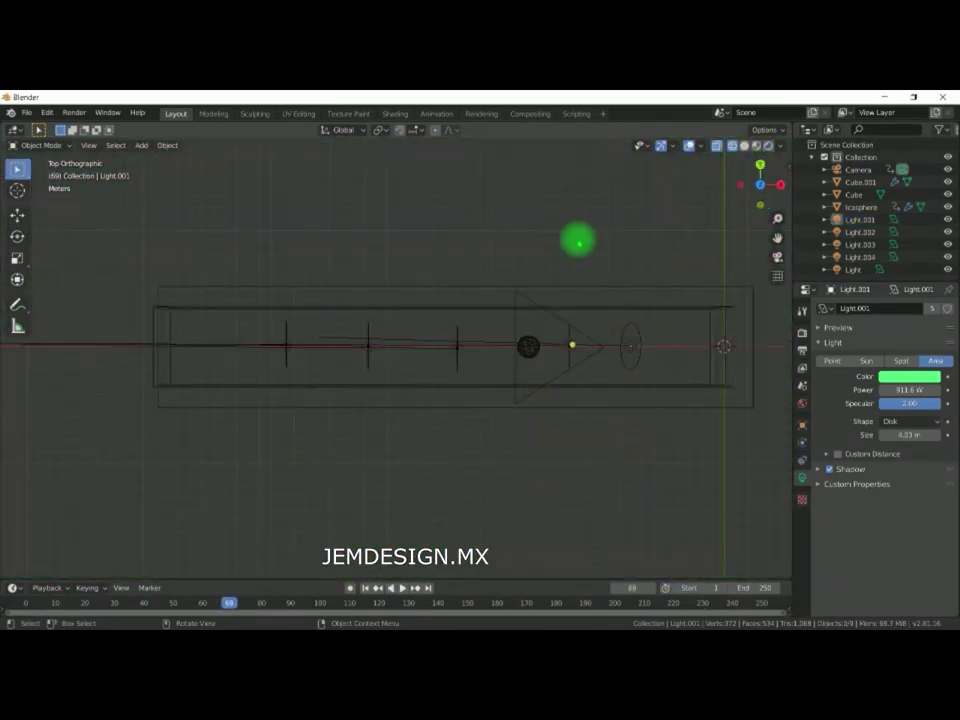
Step: Select Light.004 and preview the tunnel lighting through the camera view
click(777, 257)
key(space)
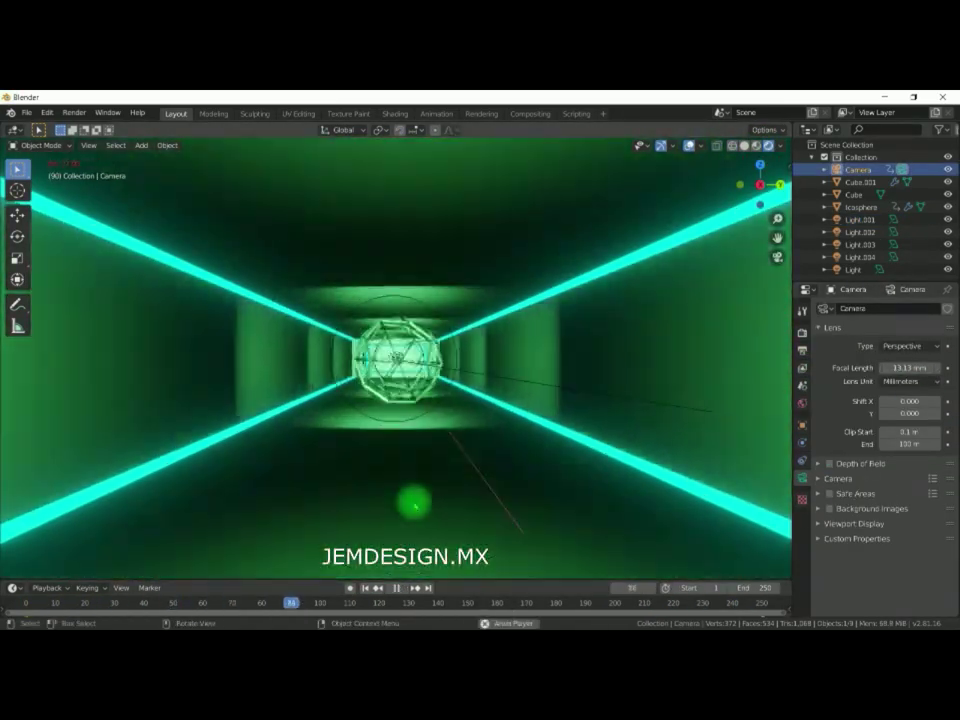
click(617, 244)
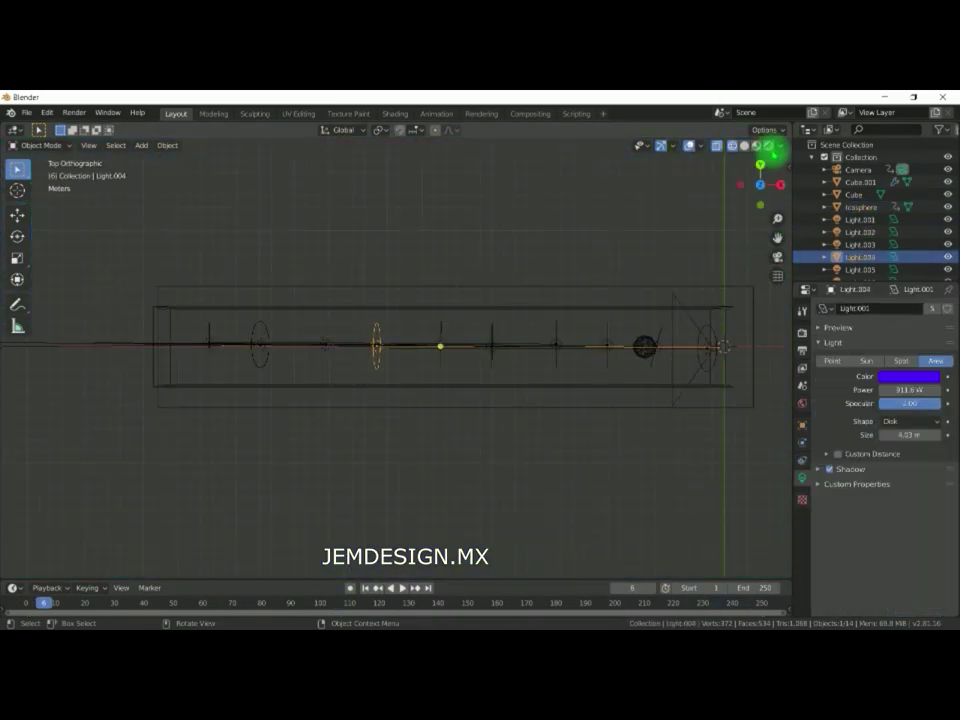
click(769, 147)
key(KP_0)
key(space)
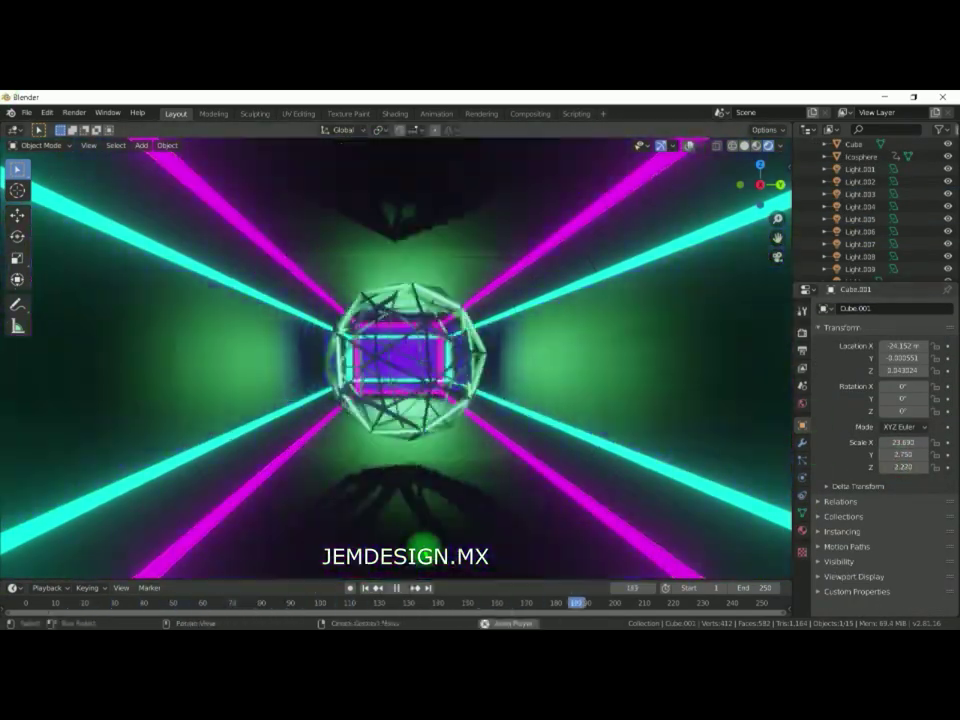
Step: Set one light to solid blue, then pick another light and preview the lighting
click(903, 377)
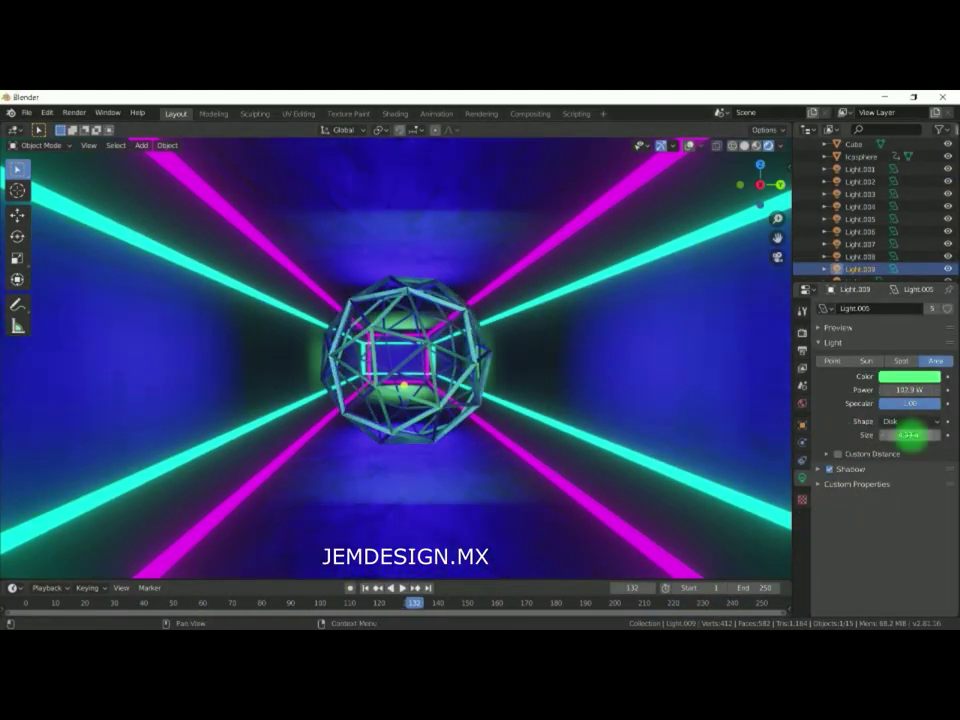
click(858, 169)
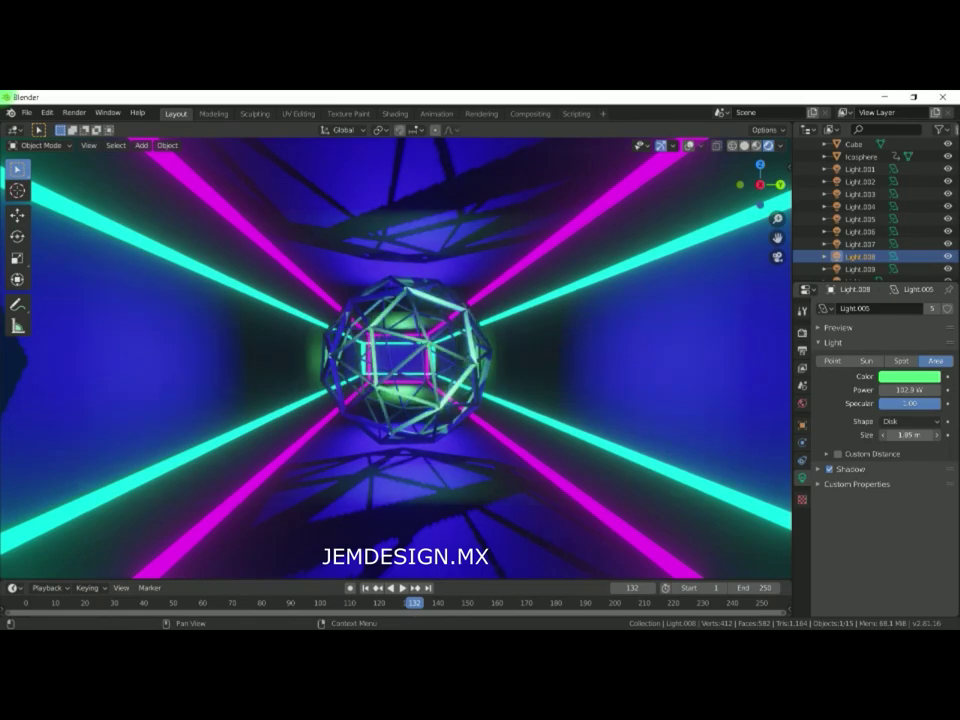
key(space)
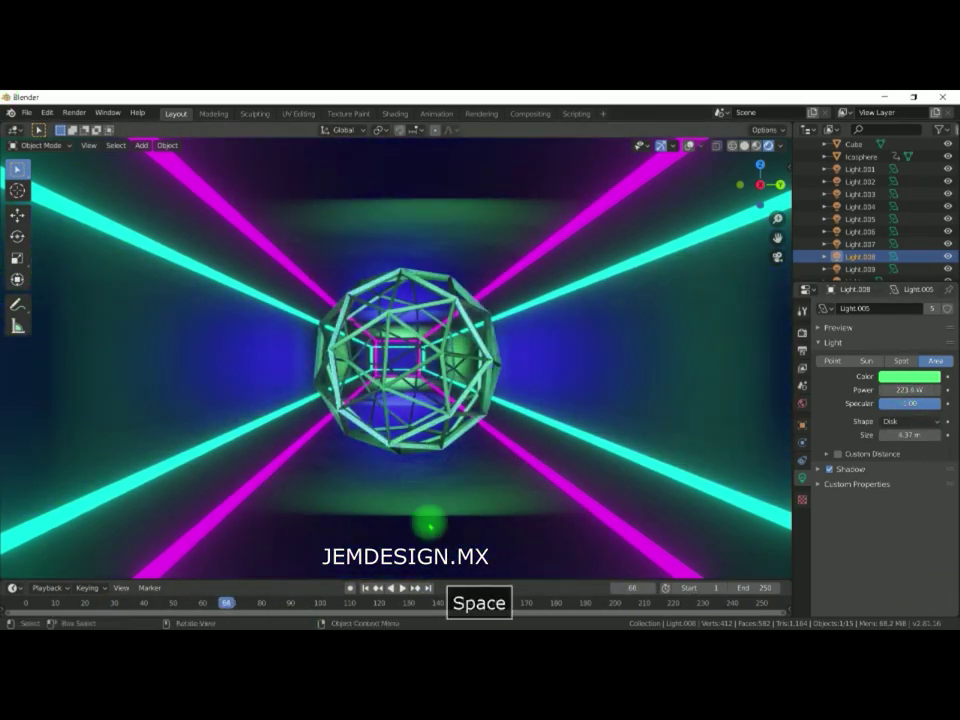
Step: Change the Cube.001 strips' emission glow from magenta to blue, then select the tunnel Cube
click(261, 443)
click(801, 530)
click(913, 457)
drag(900, 310, 850, 360)
key(space)
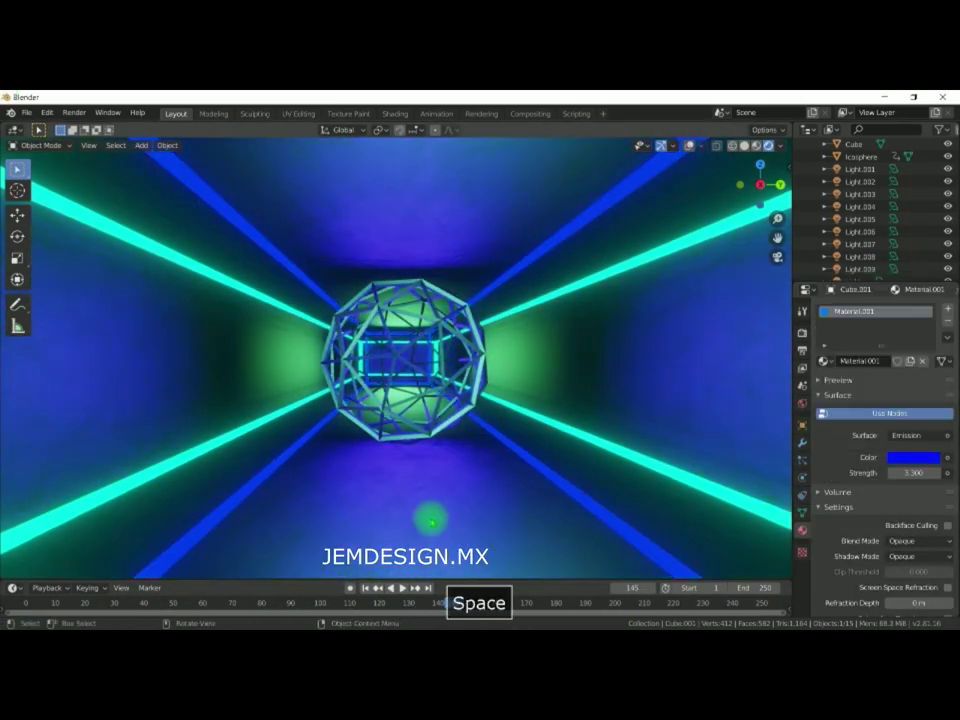
click(450, 510)
scroll(890, 487, down, 3)
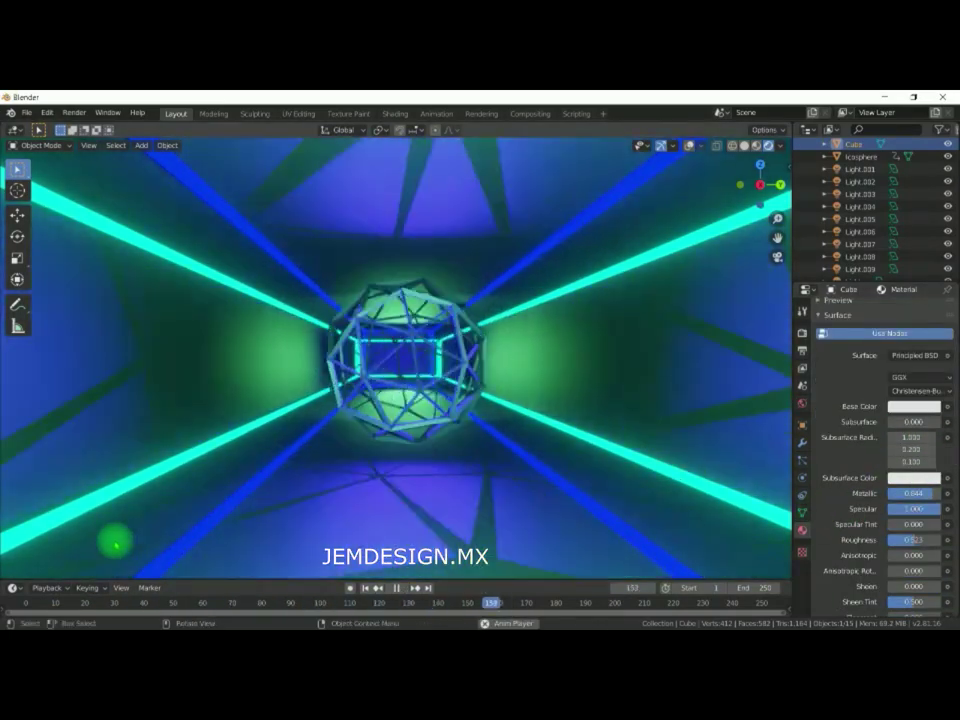
Step: Lower the Cube material's Roughness and Sheen Tint, then replay the preview from top view
key(space)
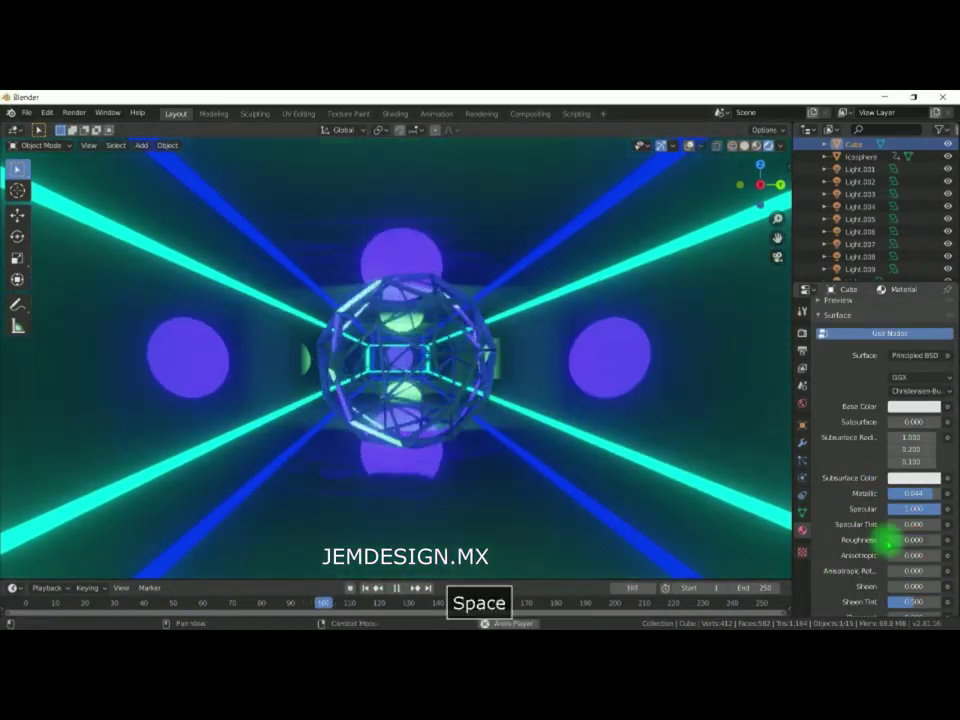
scroll(893, 483, down, 4)
scroll(893, 483, down, 2)
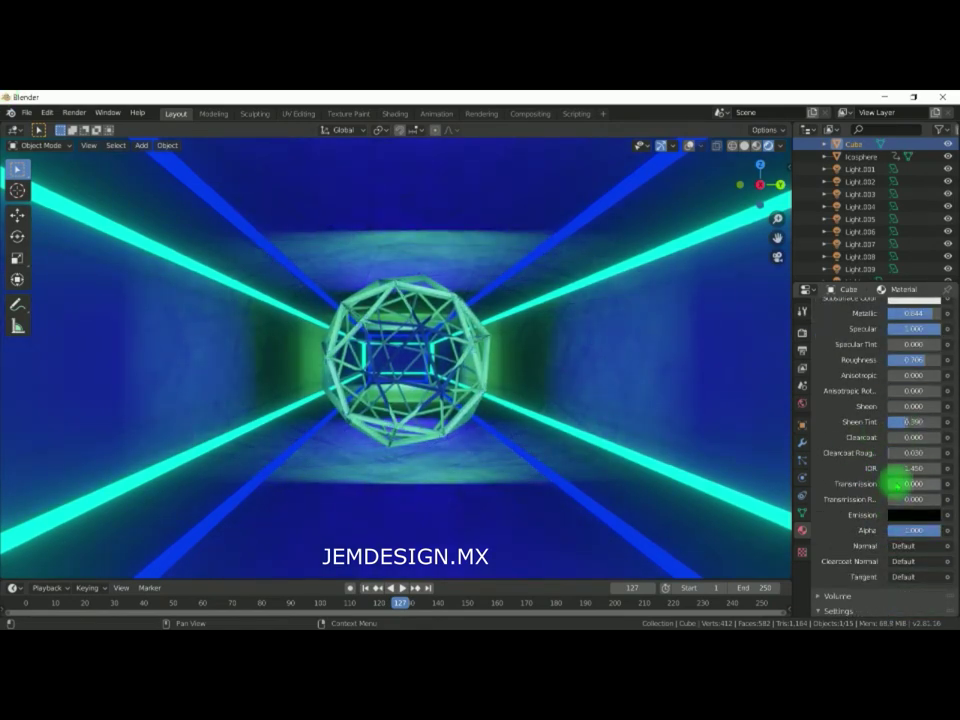
scroll(870, 450, up, 1)
key(space)
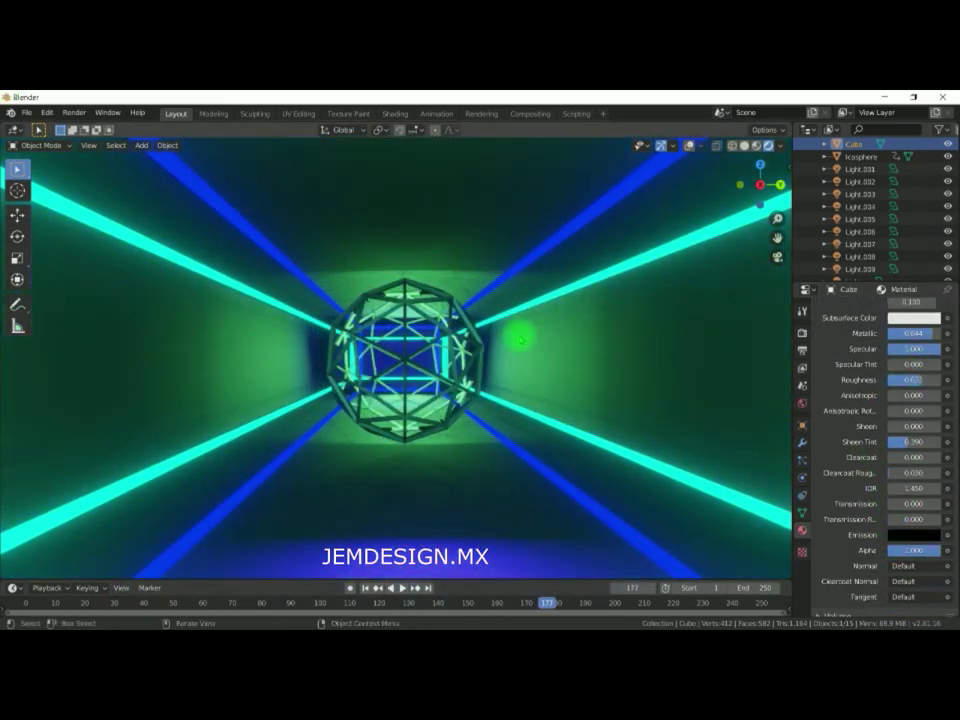
key(KP_7)
key(shift+z)
Step: Select Light.005 and paste a copy of the strip object
click(860, 218)
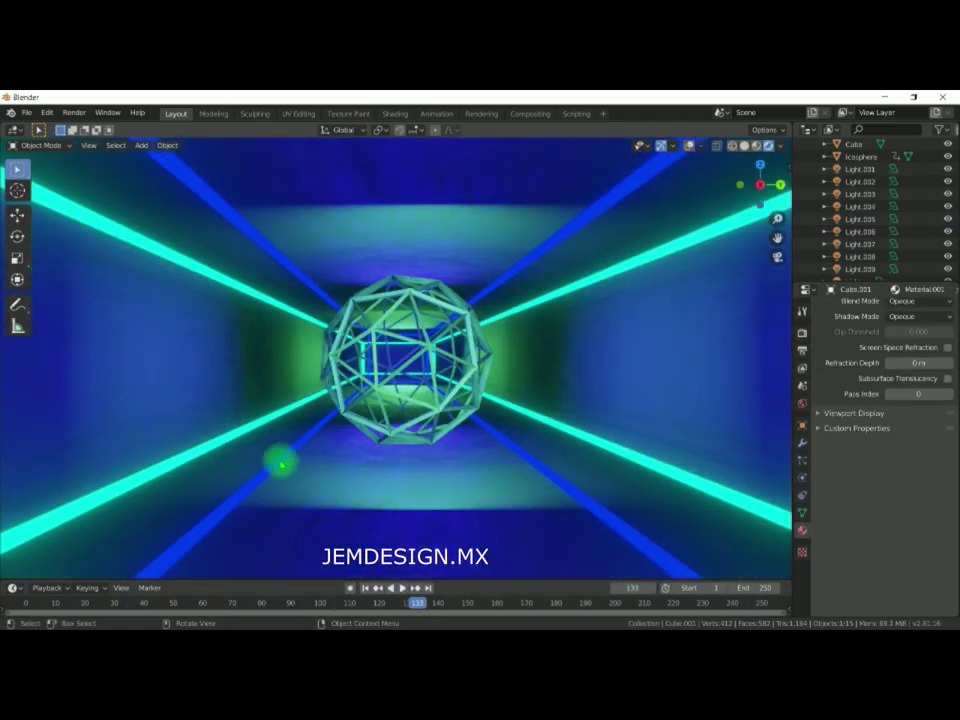
key(ctrl+v)
click(801, 425)
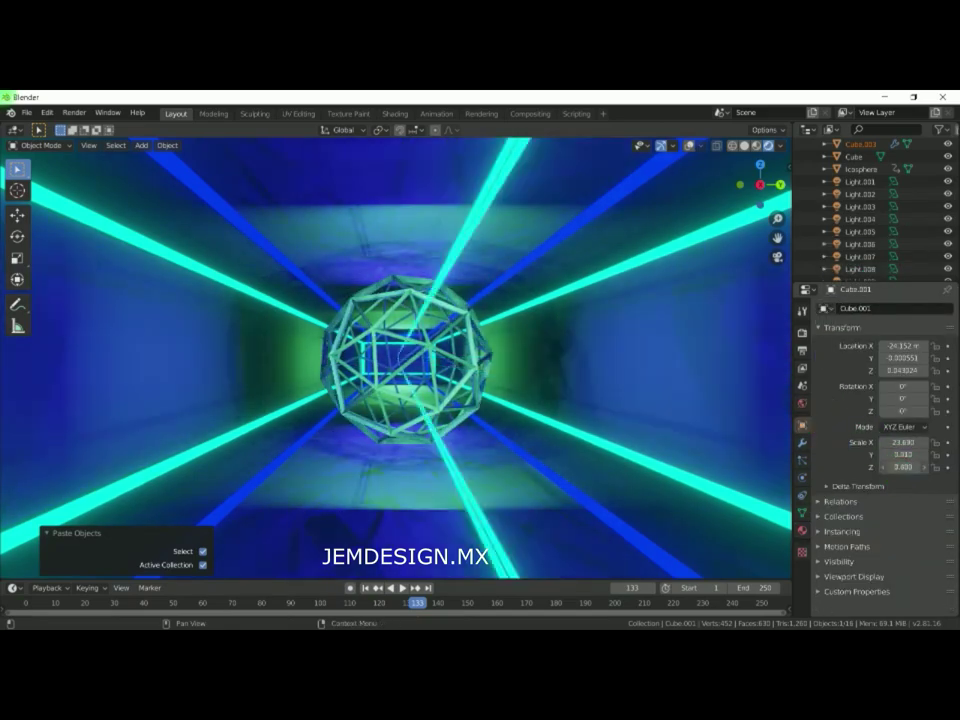
text(1.690)
Step: Finalize the pasted strip's scale, undo the extra copy, and keep Cube.002's X rotation at 0°
key(Return)
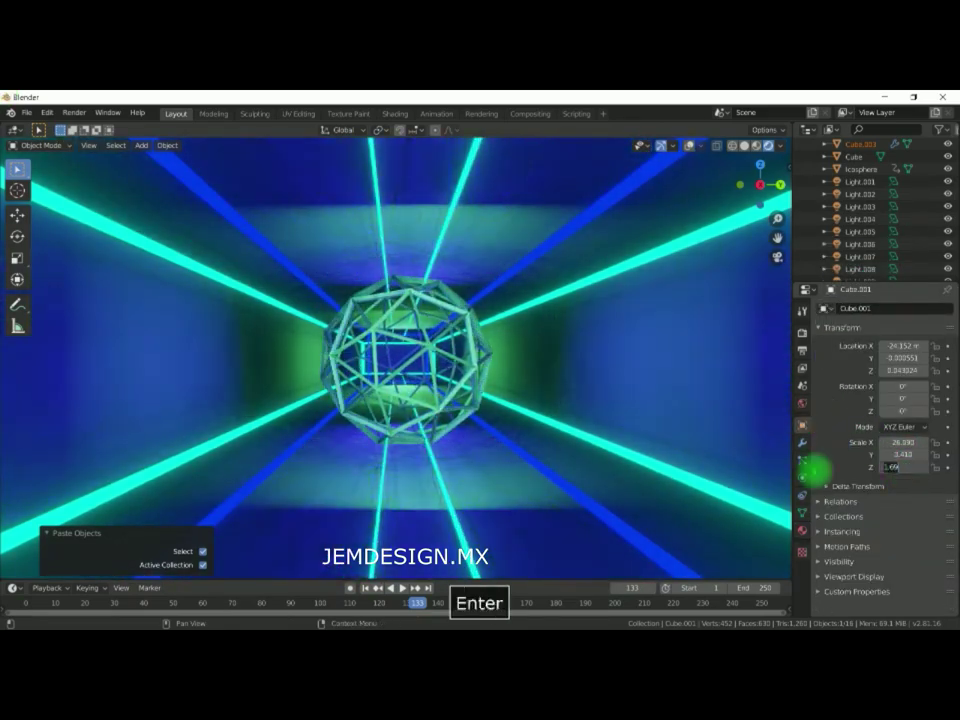
key(ctrl+z)
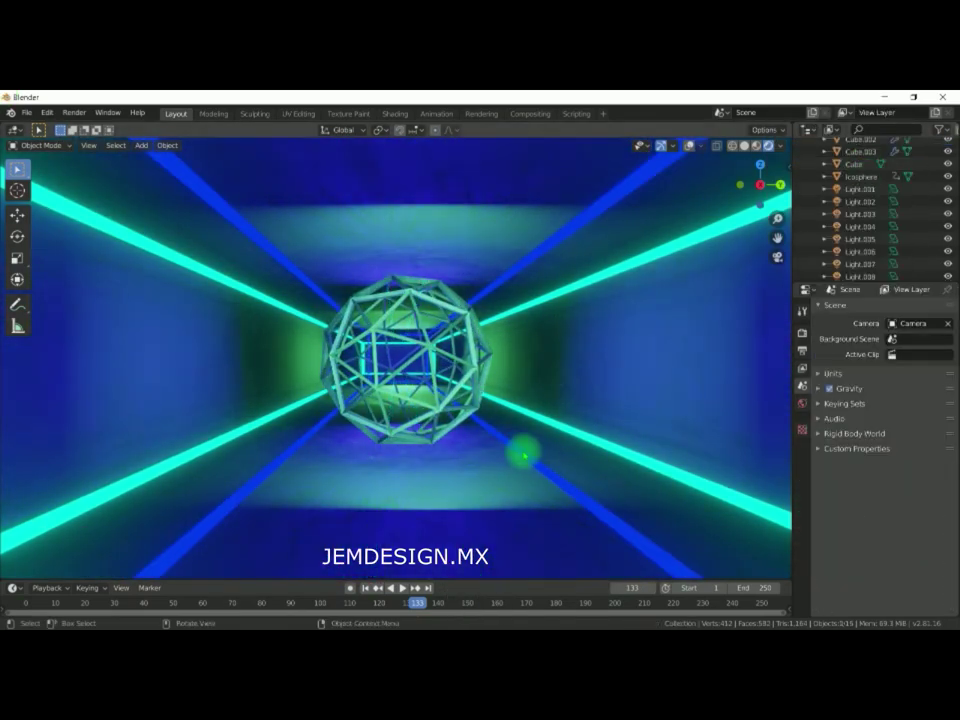
click(860, 182)
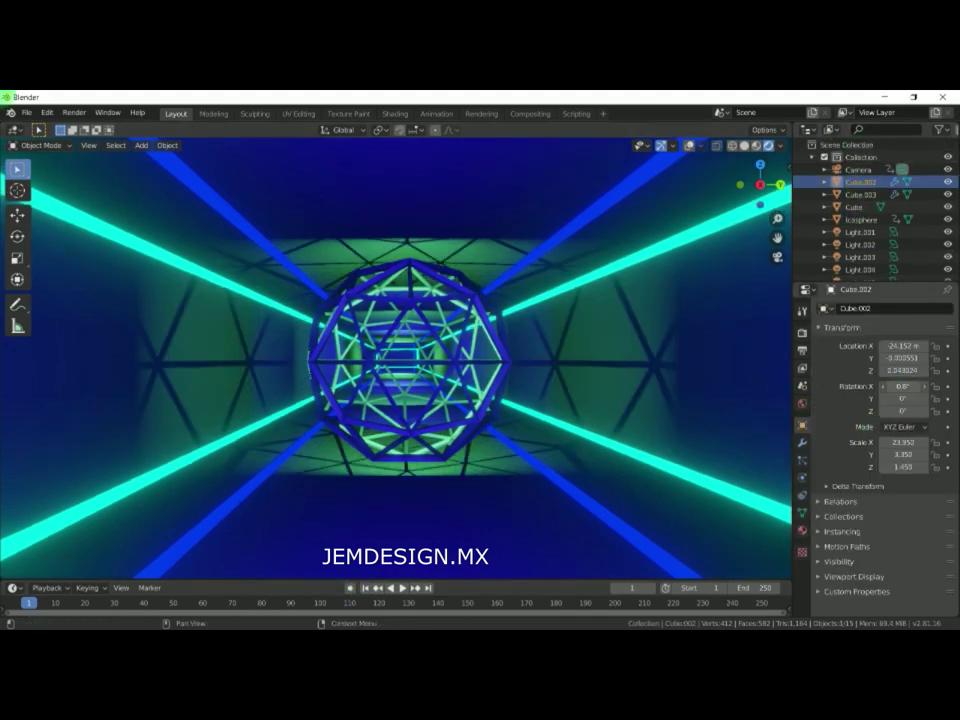
key(0)
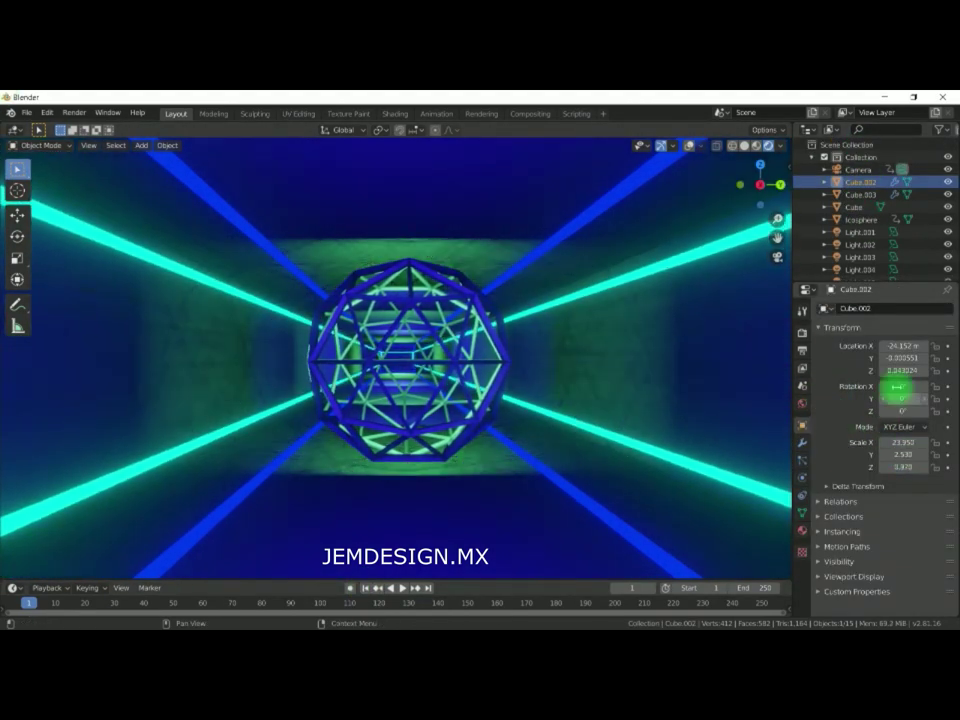
drag(898, 386, 900, 393)
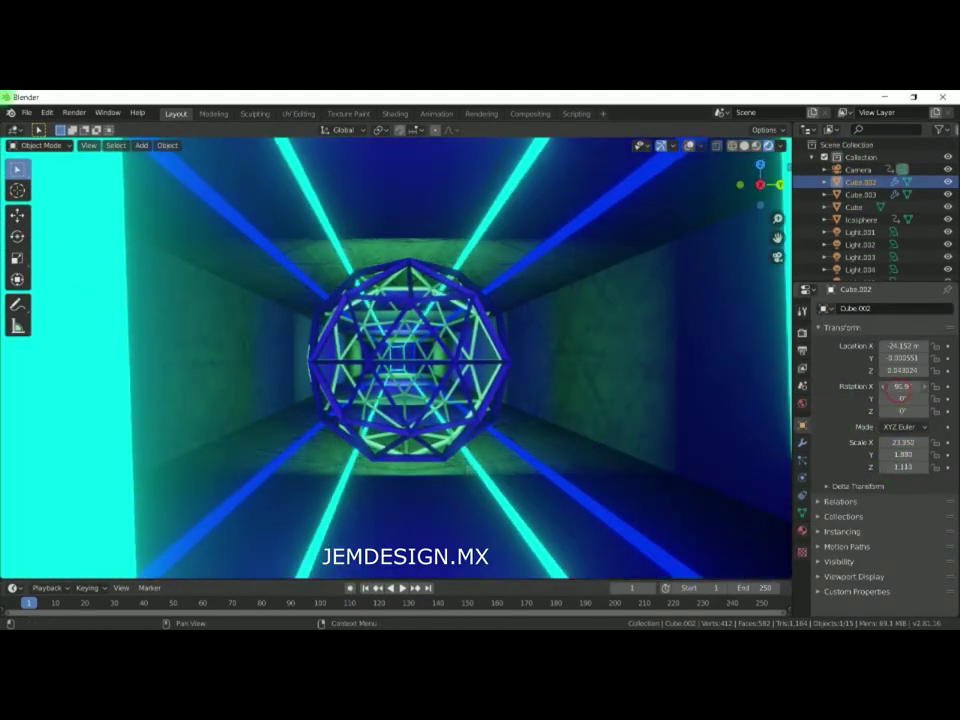
right_click(905, 390)
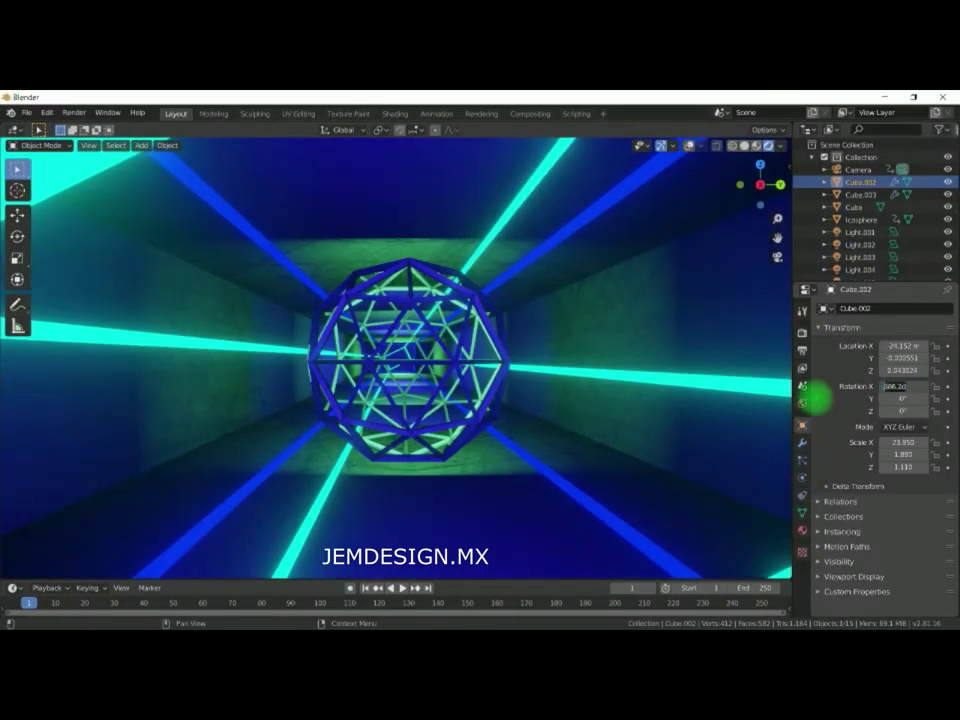
Step: Keyframe the strips' X rotation from 0° at frame 1 to a large spin near frame 250, then preview
drag(645, 603, 857, 399)
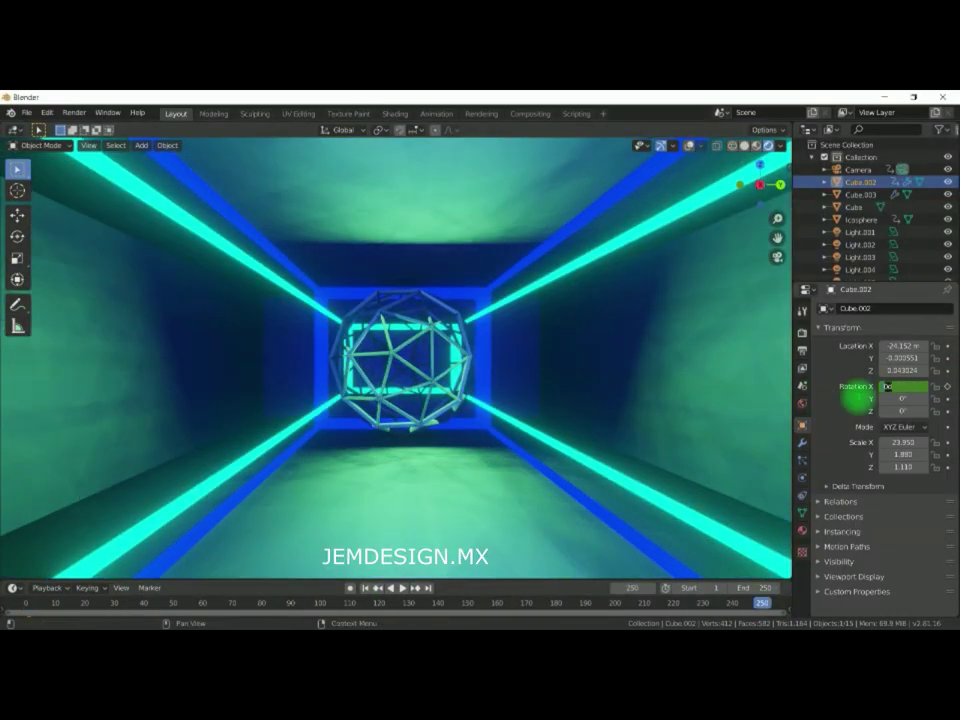
key(i)
key(shift+Left)
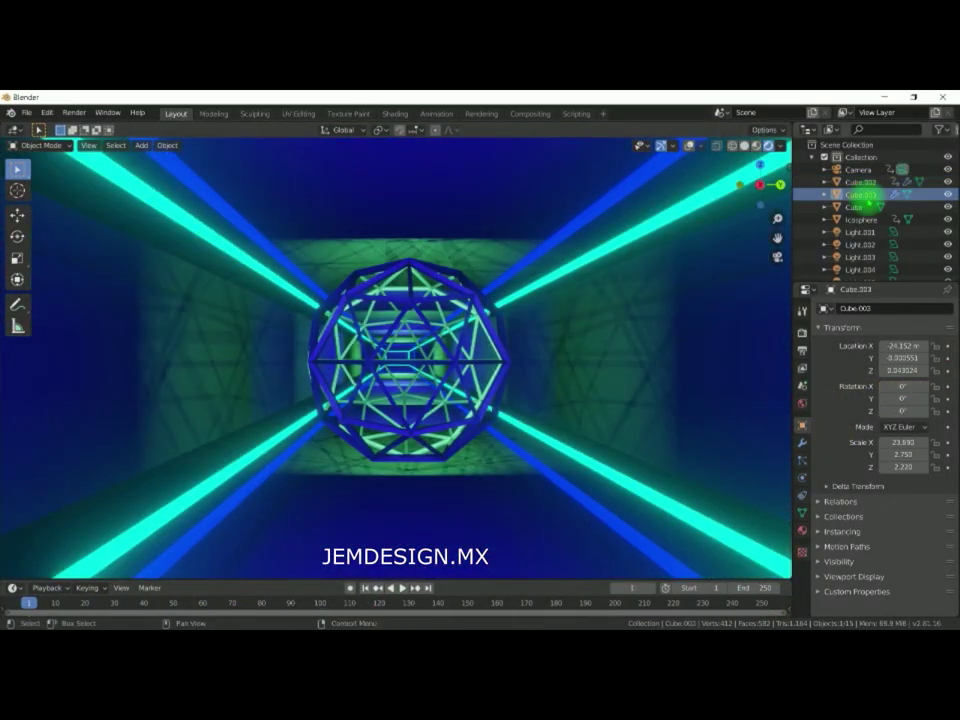
click(760, 604)
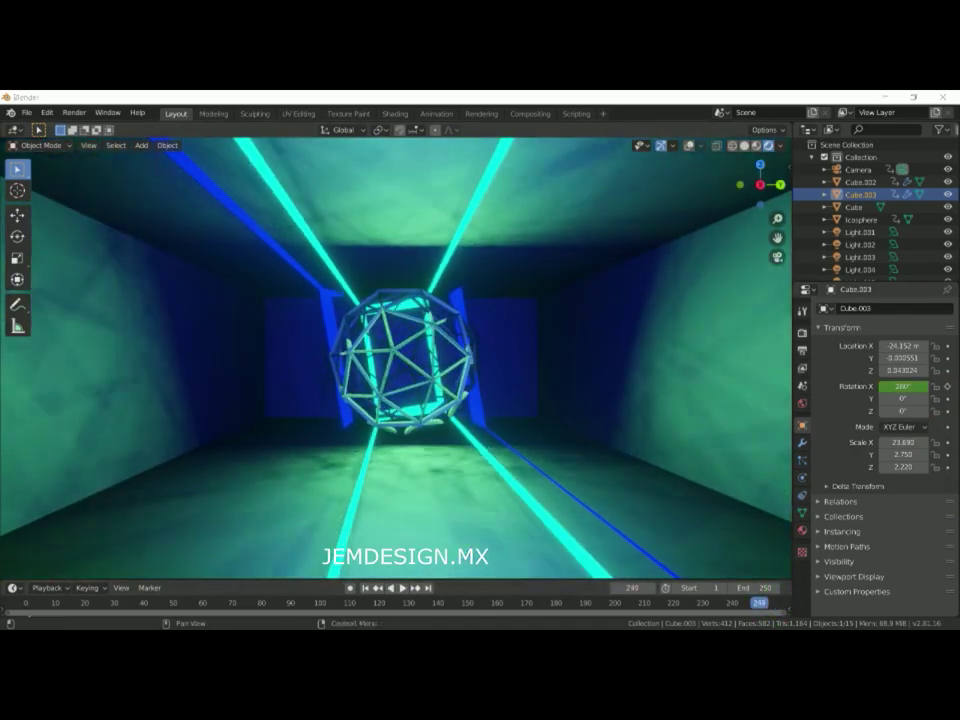
key(space)
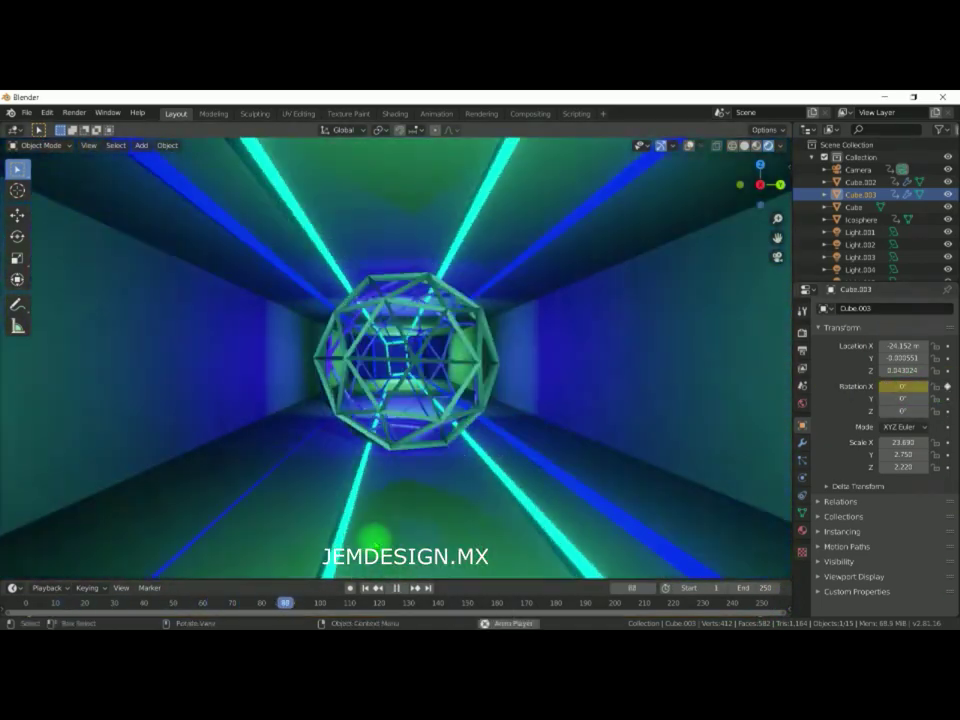
key(space)
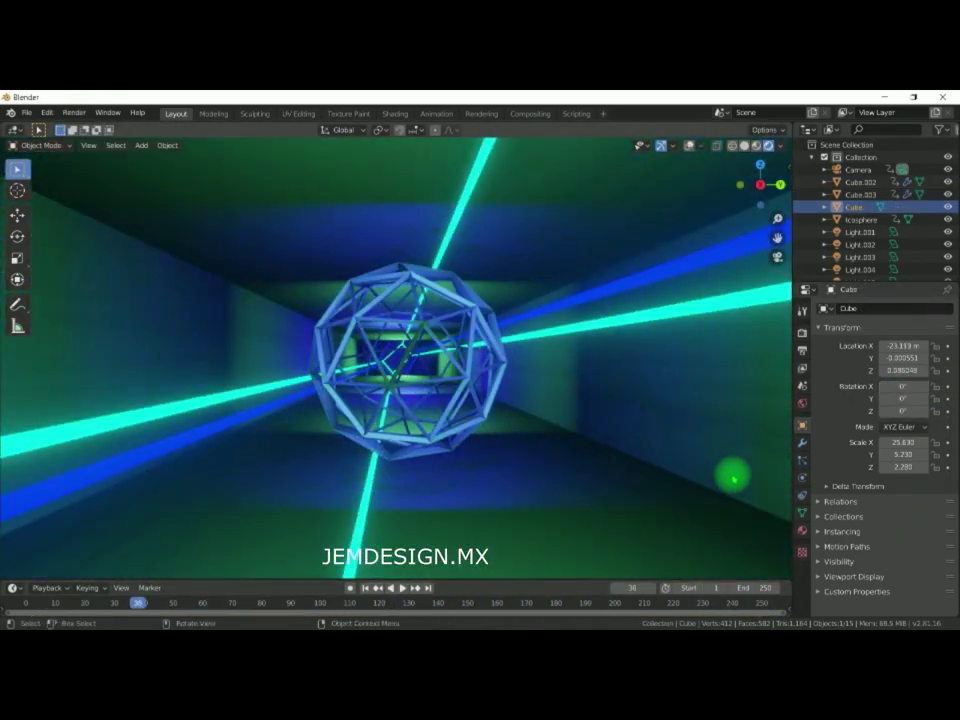
key(space)
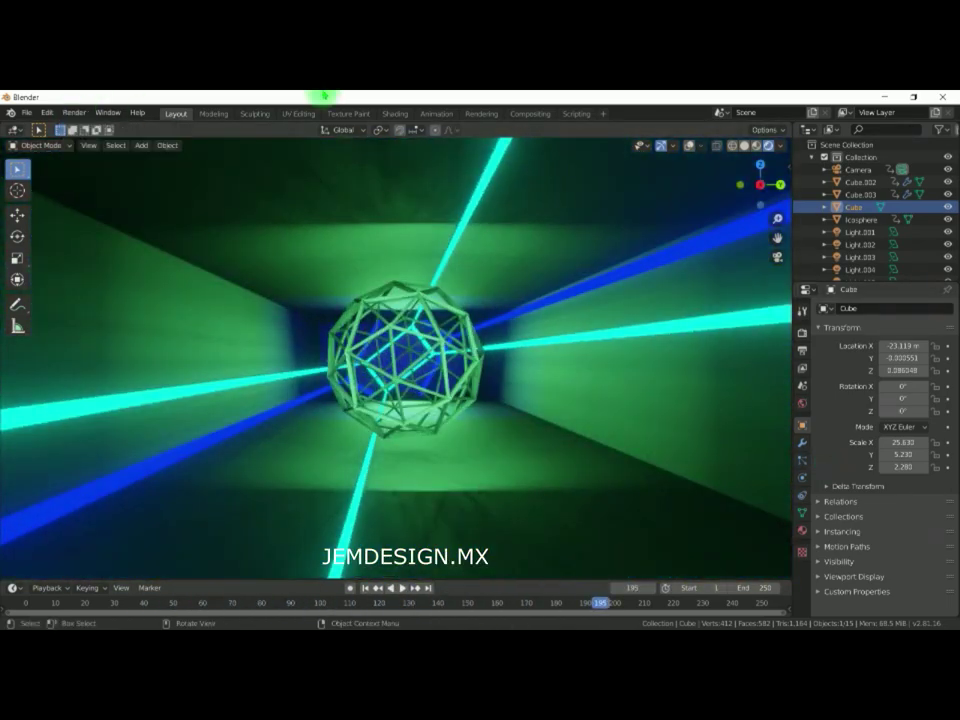
Step: Stop playback and set the output to FFmpeg video at 60 fps
key(space)
click(801, 350)
click(801, 350)
click(920, 572)
click(910, 500)
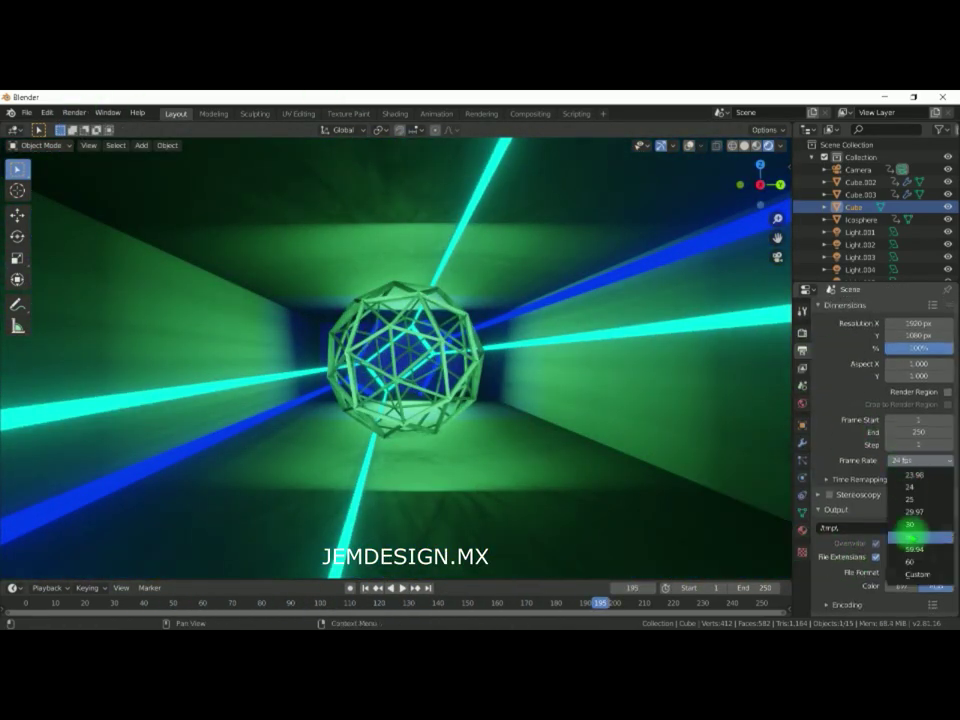
click(910, 561)
Step: Preview the animation from the top view and again through the camera
key(space)
key(KP_7)
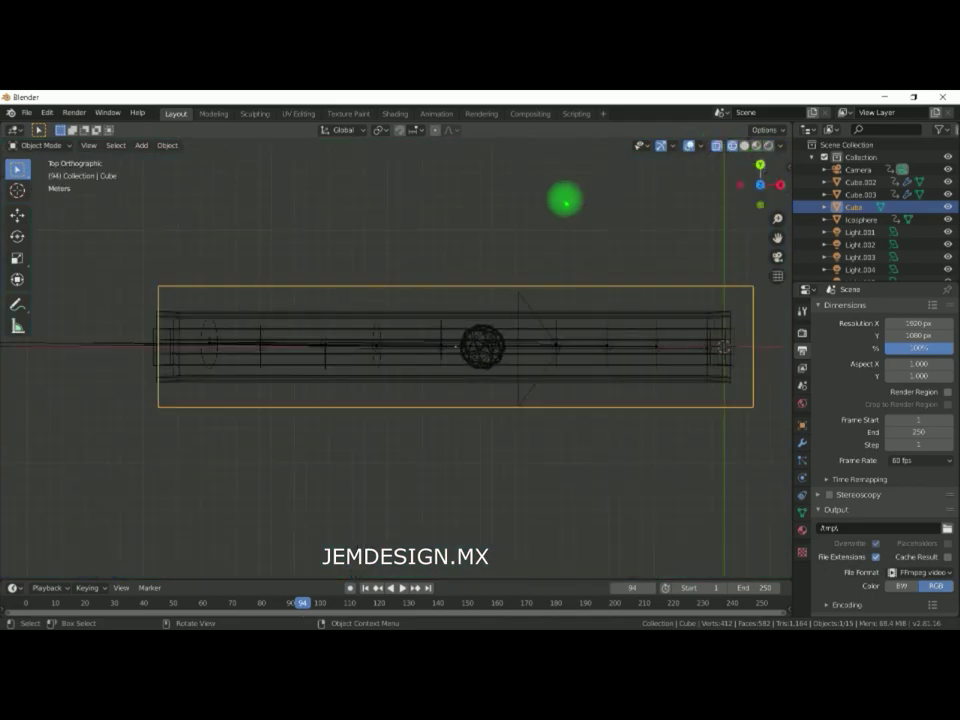
key(KP_0)
key(space)
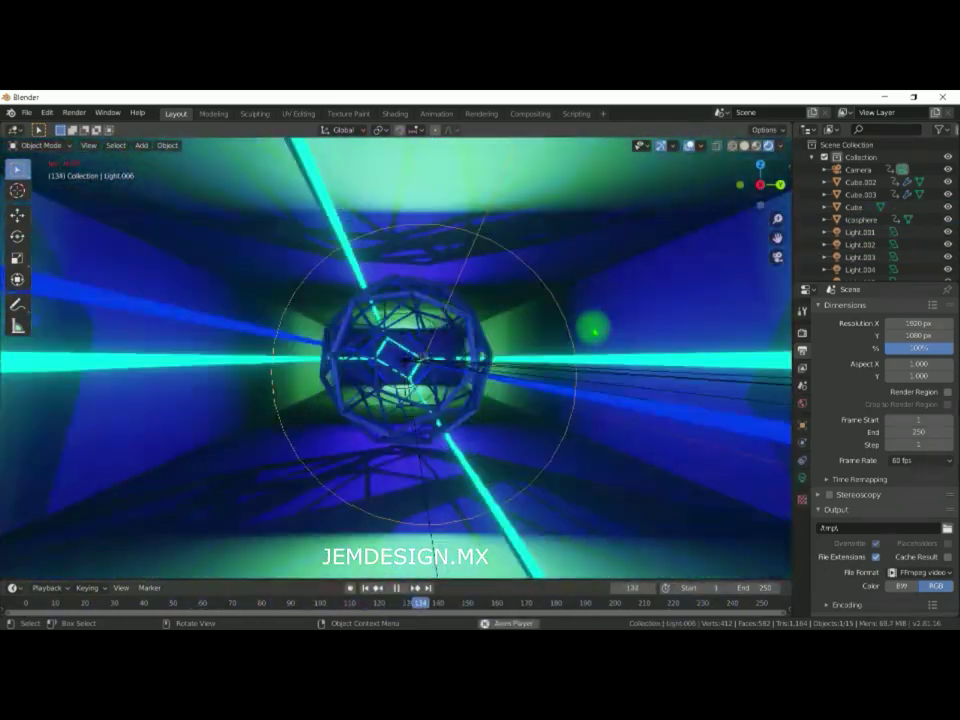
click(74, 113)
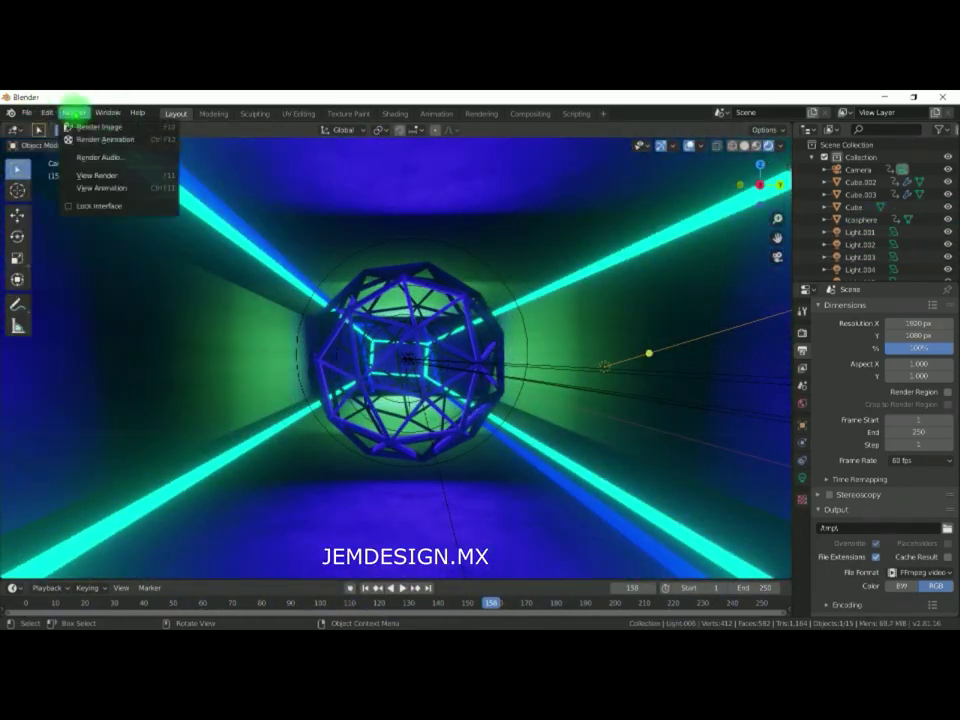
Step: Render the full animation (frames 1–250, 1920 × 1080) as the 60 fps FFmpeg video
click(100, 139)
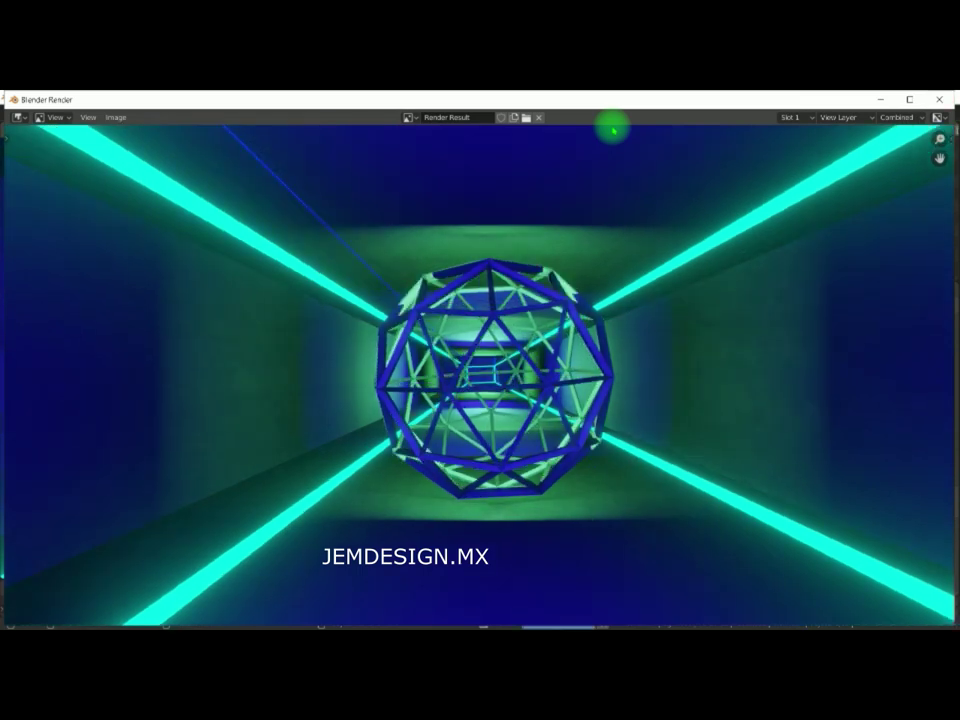